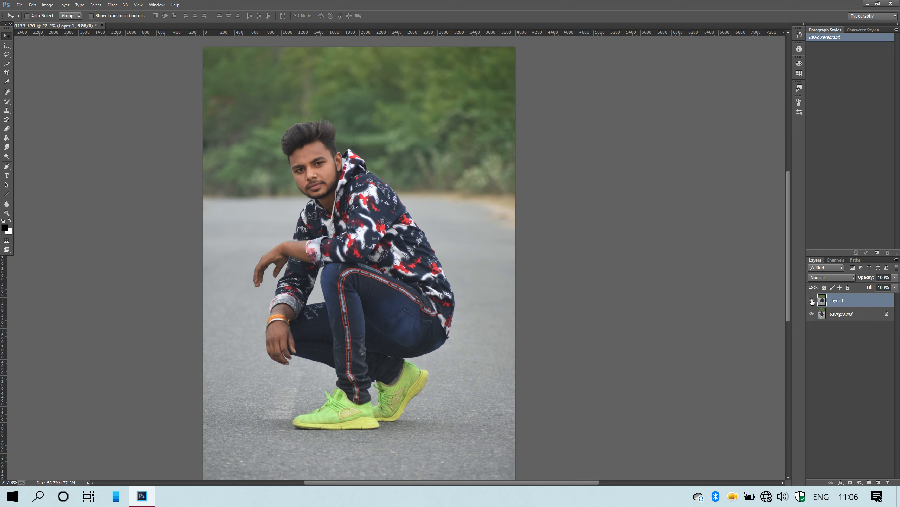
Step: Start a Pen tool path along the underside of the rear shoe's sole, beginning where it meets the front shoe
key(p)
scroll(394, 408, up, 10)
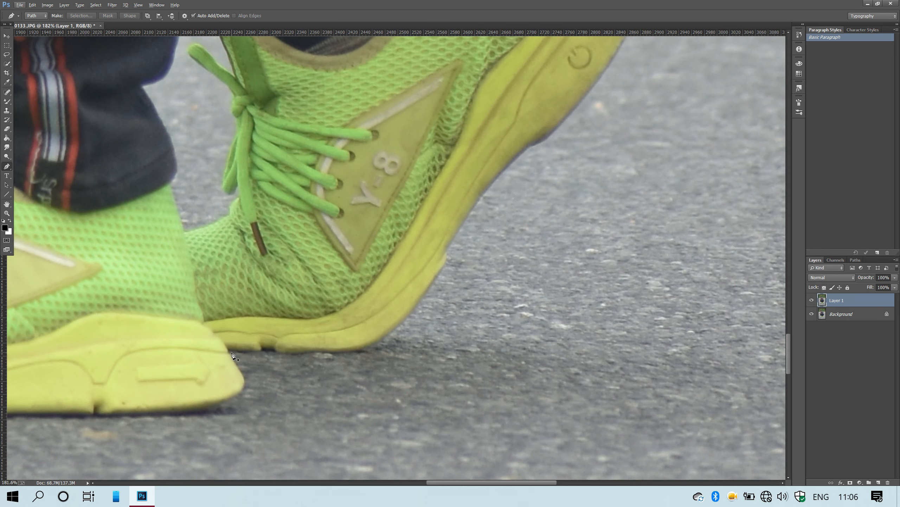
click(229, 350)
click(262, 349)
click(272, 351)
click(279, 353)
click(297, 352)
click(327, 352)
click(345, 352)
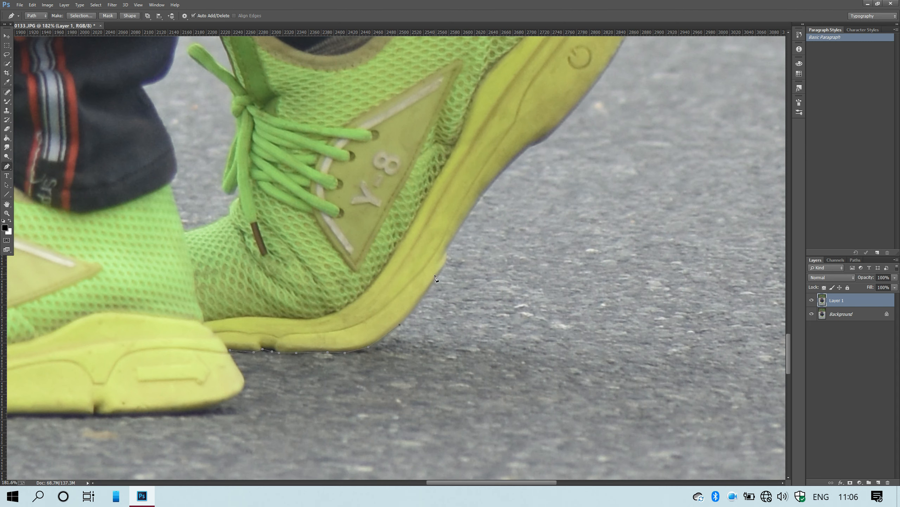
Step: Continue the path up the outer edge of the rear shoe's sole towards the heel
click(444, 265)
click(447, 247)
scroll(447, 247, right, 3)
scroll(298, 279, up, 3)
click(297, 226)
scroll(339, 231, up, 1)
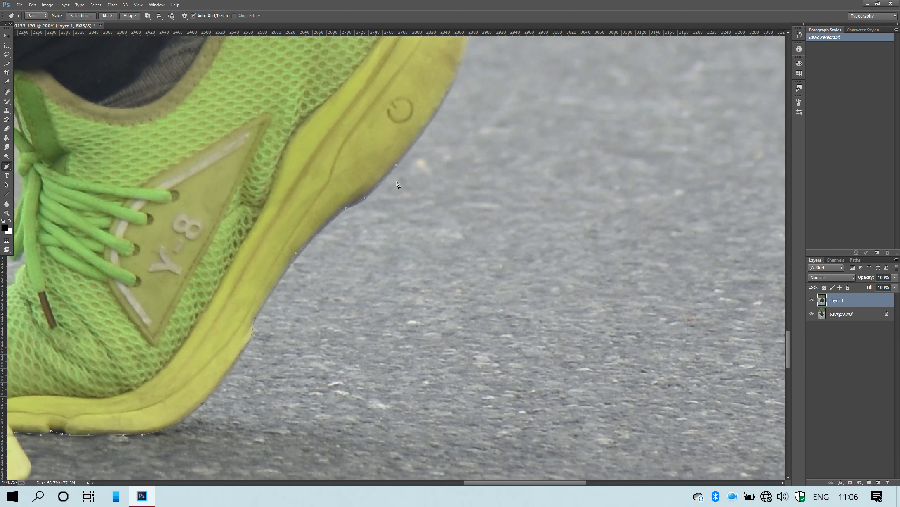
scroll(400, 186, up, 3)
scroll(440, 143, up, 2)
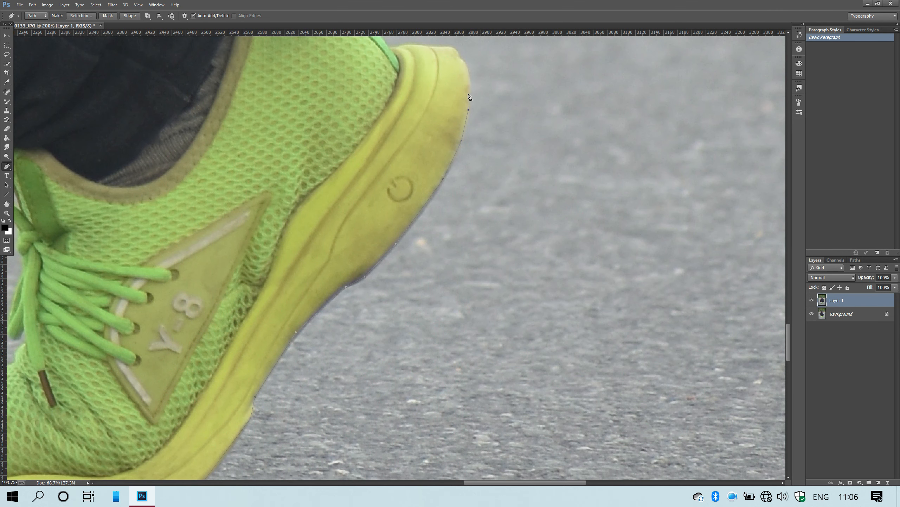
Step: Trace the path around the raised heel end of the rear shoe's sole
click(469, 86)
scroll(469, 86, up, 2)
click(465, 91)
click(457, 80)
click(453, 75)
click(425, 75)
click(405, 72)
click(387, 75)
Step: Extend the path along the green heel edge of the rear shoe to the trouser cuff
scroll(387, 75, up, 7)
click(376, 159)
click(350, 136)
click(316, 116)
click(264, 94)
click(254, 82)
click(236, 73)
Step: Trace the path along the underside of the jeans from the cuff towards the jacket hem
click(261, 73)
click(273, 70)
click(295, 71)
click(344, 66)
scroll(344, 67, up, 12)
click(483, 197)
click(538, 166)
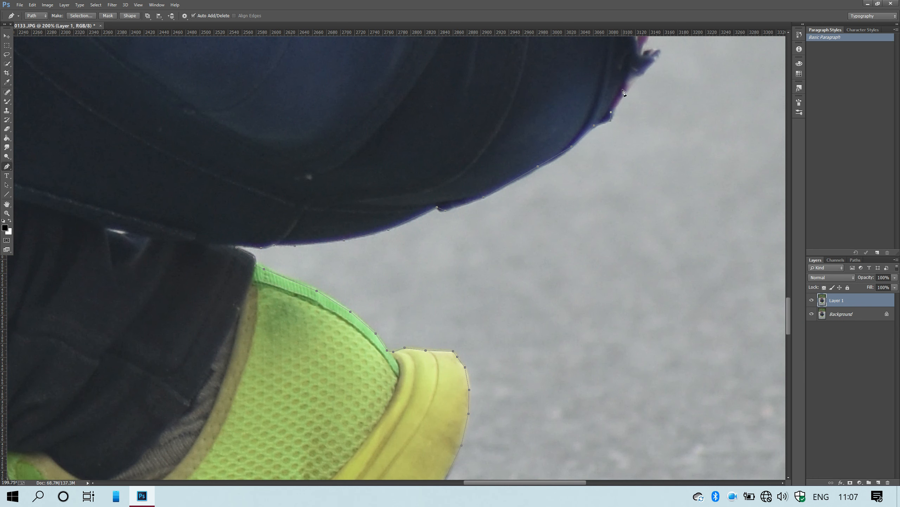
Step: Carry the path around the frayed hem corner and up the lowest edge of the jacket
scroll(605, 87, down, 5)
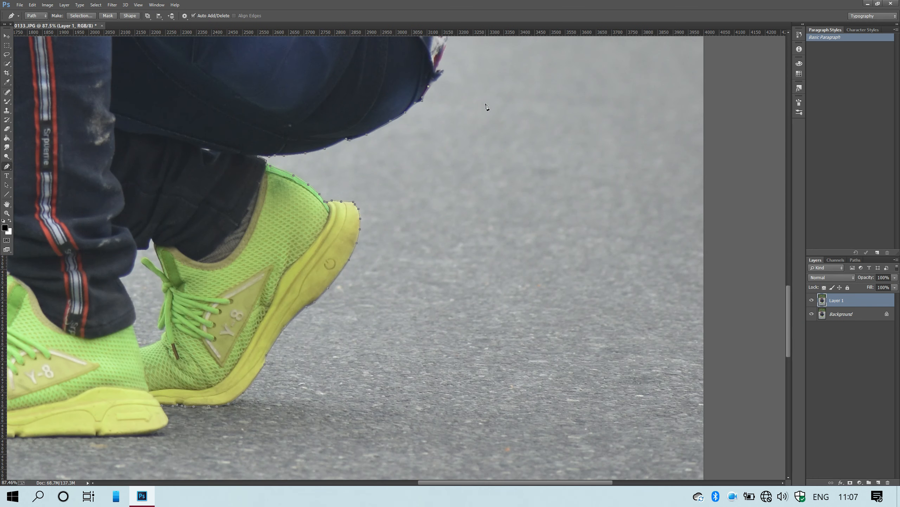
scroll(486, 106, up, 6)
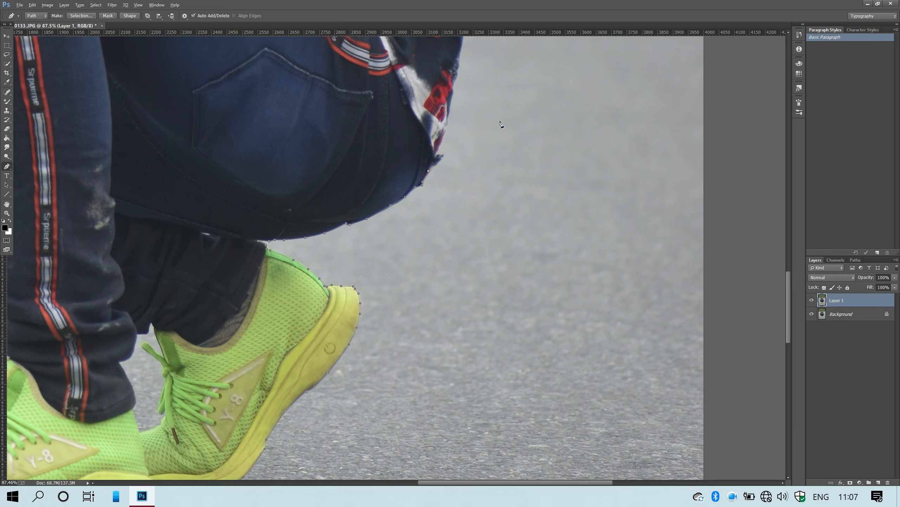
scroll(377, 207, up, 5)
click(388, 199)
click(395, 174)
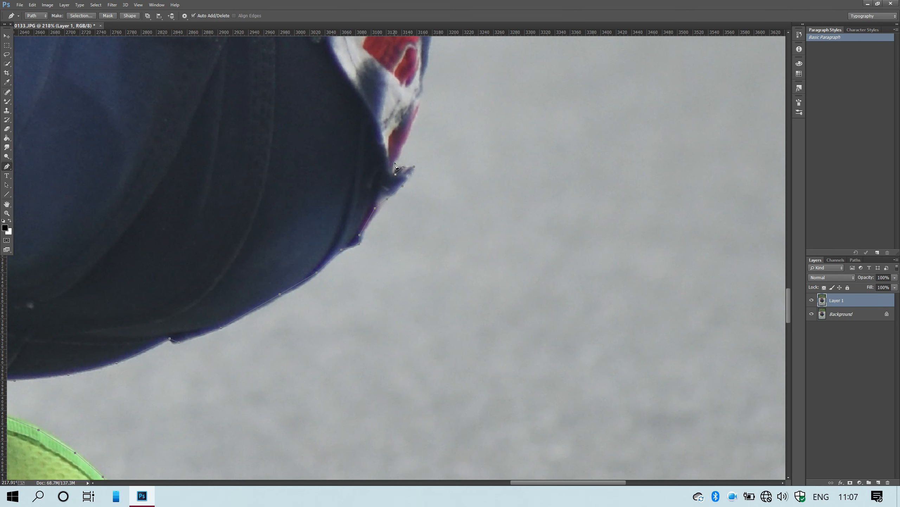
scroll(404, 142, up, 2)
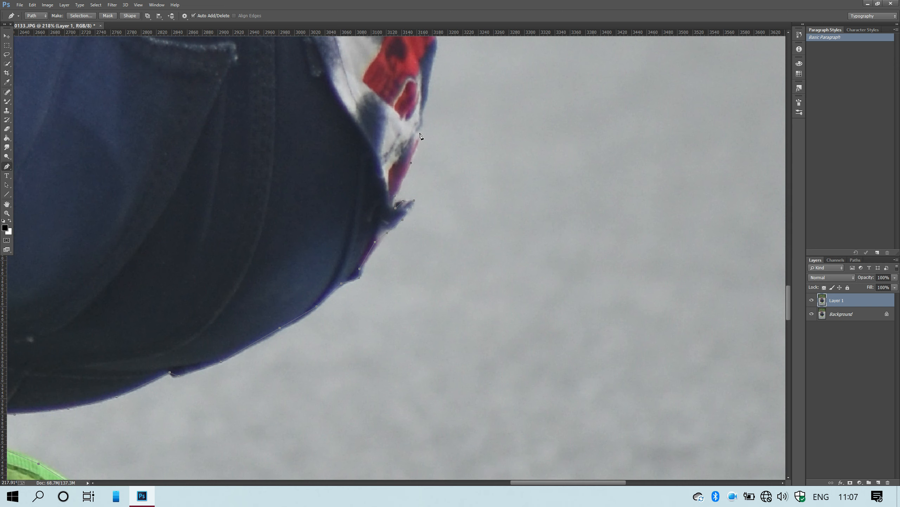
scroll(438, 107, up, 7)
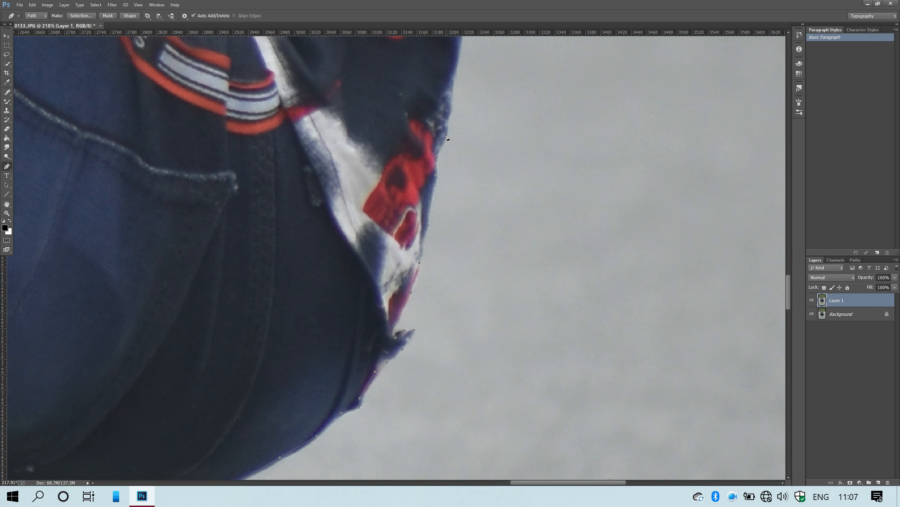
Step: Continue the path up the man's lower back along the jacket's outer edge
scroll(457, 74, up, 4)
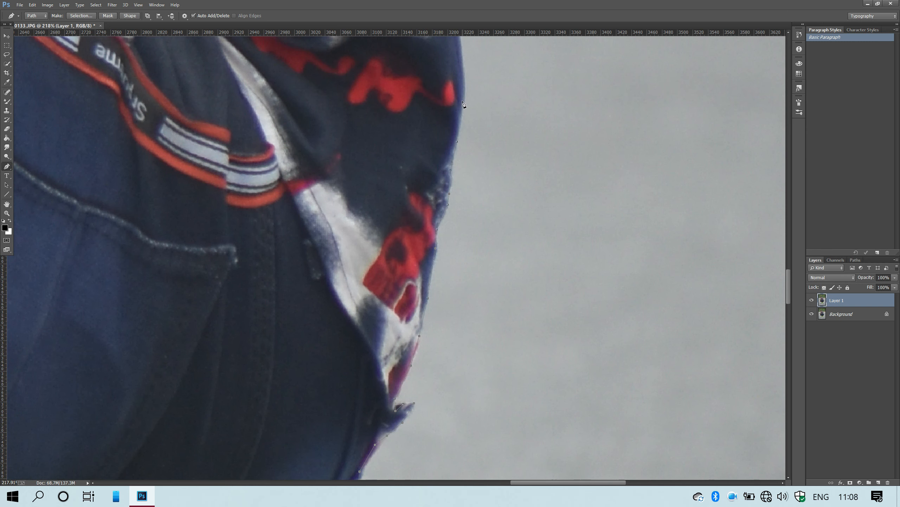
scroll(467, 62, up, 12)
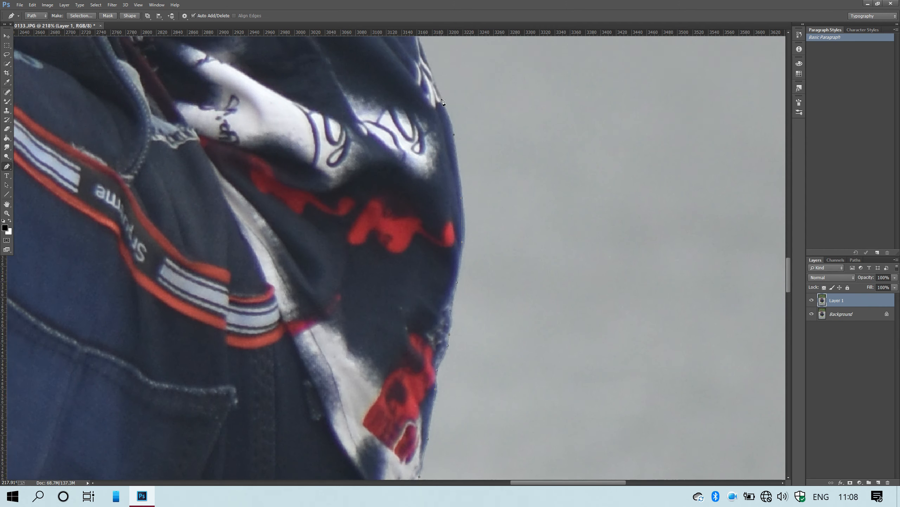
scroll(386, 71, up, 7)
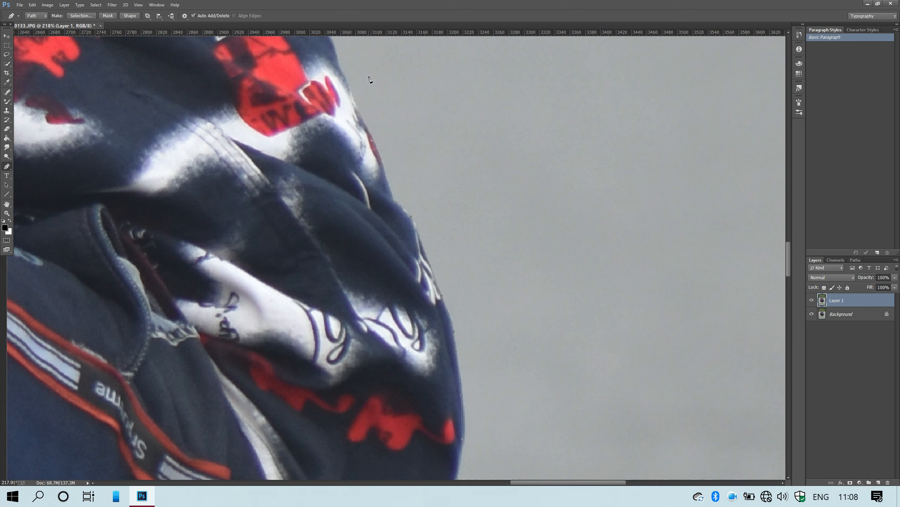
scroll(336, 75, up, 6)
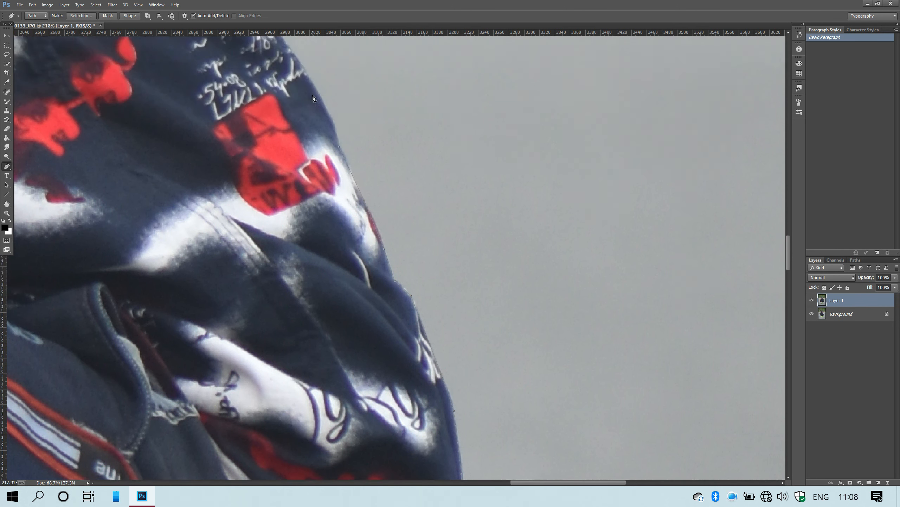
click(270, 40)
drag(269, 40, 348, 265)
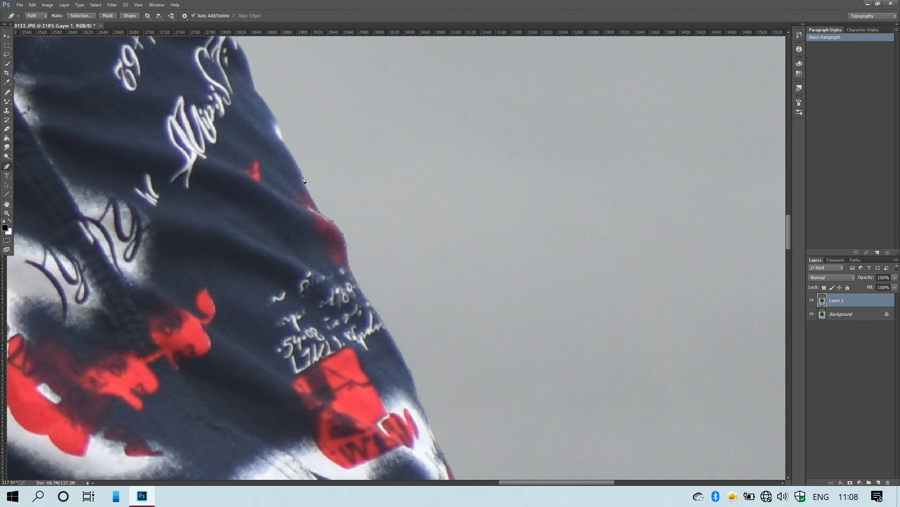
Step: Trace the path along the middle of the jacket's back, beside the white handwritten print
click(276, 117)
scroll(271, 115, up, 2)
click(255, 115)
click(246, 84)
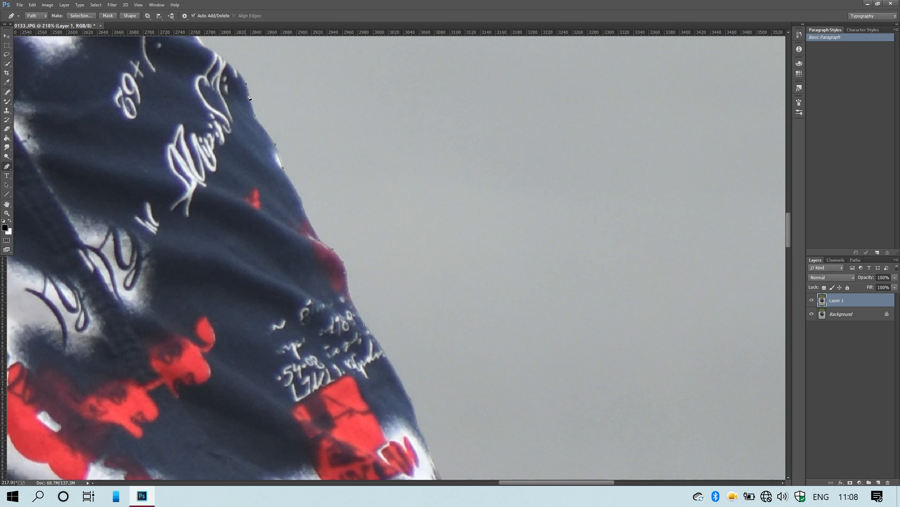
scroll(245, 86, up, 2)
click(216, 83)
scroll(266, 80, left, 4)
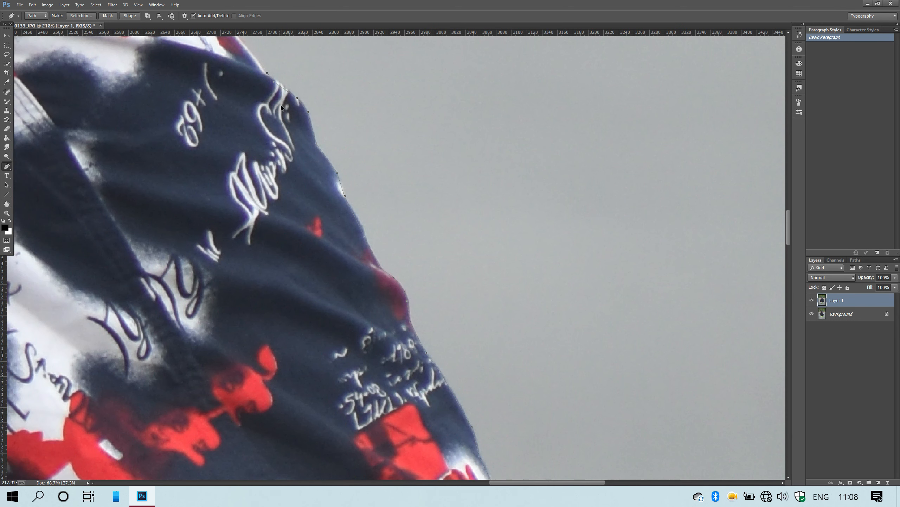
Step: Extend the path along the jacket's upper back towards the fold behind the shoulder
drag(244, 50, 283, 215)
click(239, 156)
click(196, 99)
scroll(176, 73, up, 4)
Step: Follow the small bulging jacket fold behind the shoulder with closely spaced path anchors
click(155, 82)
click(149, 73)
click(136, 68)
click(129, 68)
click(124, 55)
scroll(128, 55, up, 8)
scroll(128, 55, left, 11)
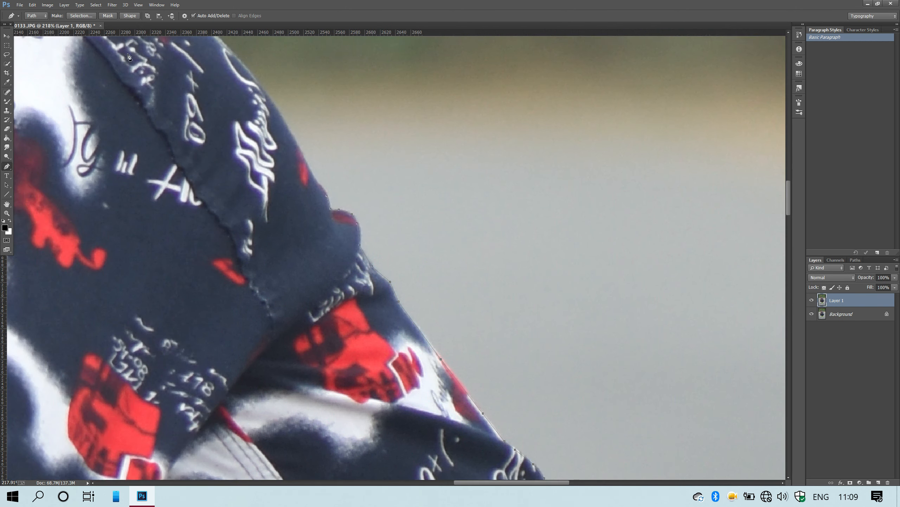
Step: Continue the path up the rear curve of the jacket's shoulder
click(280, 112)
click(234, 54)
scroll(223, 76, up, 6)
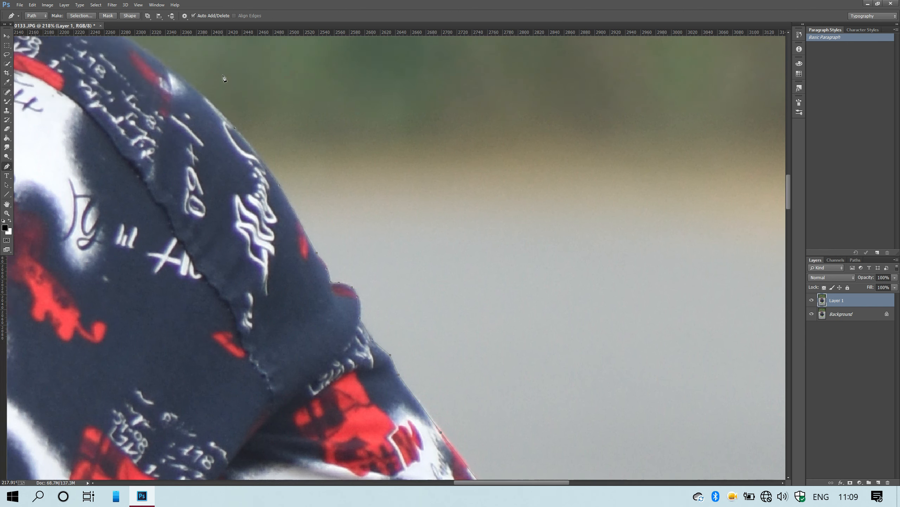
scroll(223, 76, left, 6)
click(292, 116)
scroll(292, 116, up, 4)
Step: Trace the path over the top of the shoulder towards the base of the hood
click(216, 126)
click(173, 95)
click(130, 65)
scroll(139, 78, left, 2)
scroll(140, 78, up, 8)
scroll(140, 79, left, 4)
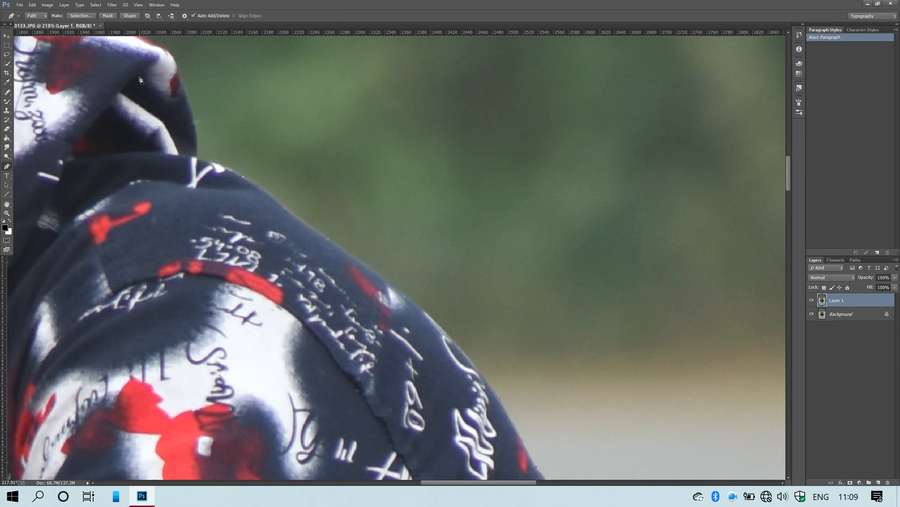
Step: Place path anchors where the shoulder meets the hood, undoing the misplaced ones
click(215, 186)
click(195, 181)
click(195, 147)
key(ctrl+alt+z)
key(ctrl+alt+z)
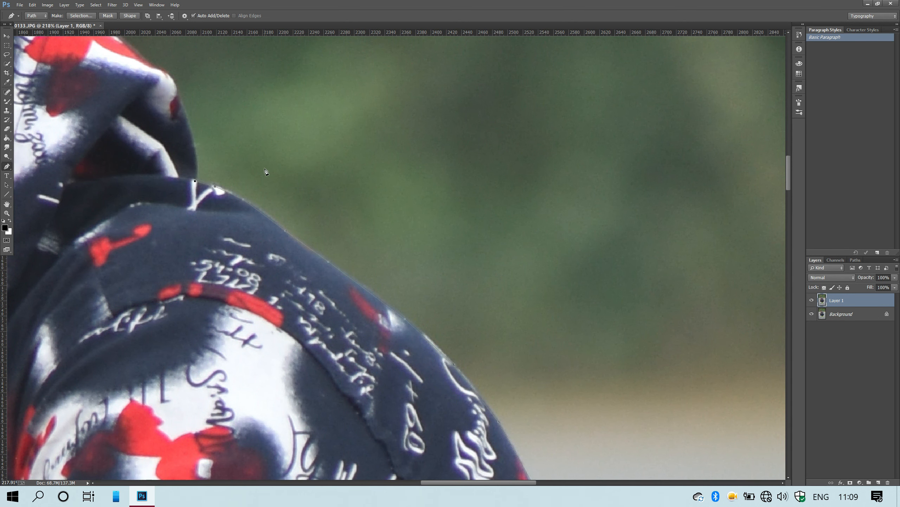
click(196, 180)
click(194, 153)
key(ctrl+z)
Step: Trace the path up the back edge of the hood
click(197, 167)
click(191, 133)
click(178, 94)
click(172, 78)
click(163, 70)
click(148, 67)
scroll(148, 67, up, 6)
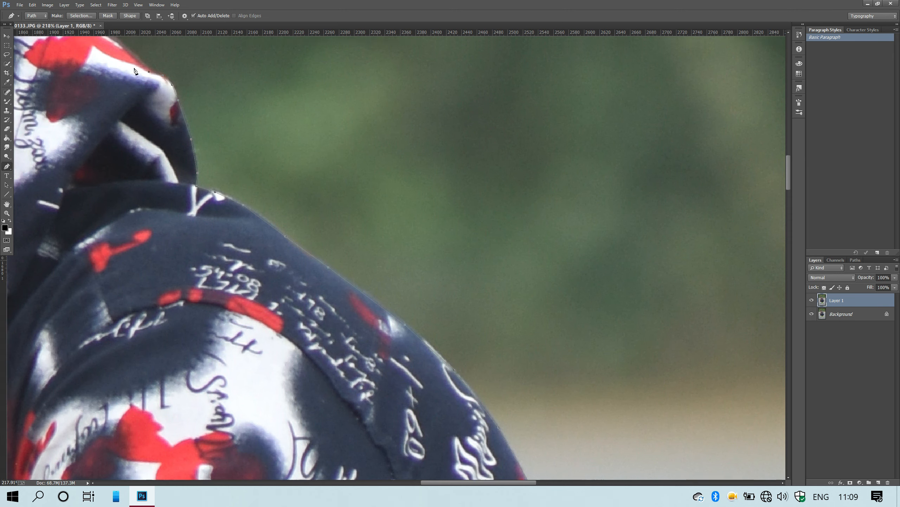
scroll(141, 68, left, 8)
Step: Carry the path over the hood's peak and down its front edge to the ear
click(180, 77)
click(163, 75)
click(155, 80)
click(147, 86)
click(131, 103)
click(126, 110)
click(119, 114)
click(106, 125)
click(97, 132)
Step: Follow the upper rim of the ear with the path up to the hairline
click(85, 116)
click(79, 107)
click(58, 100)
click(55, 104)
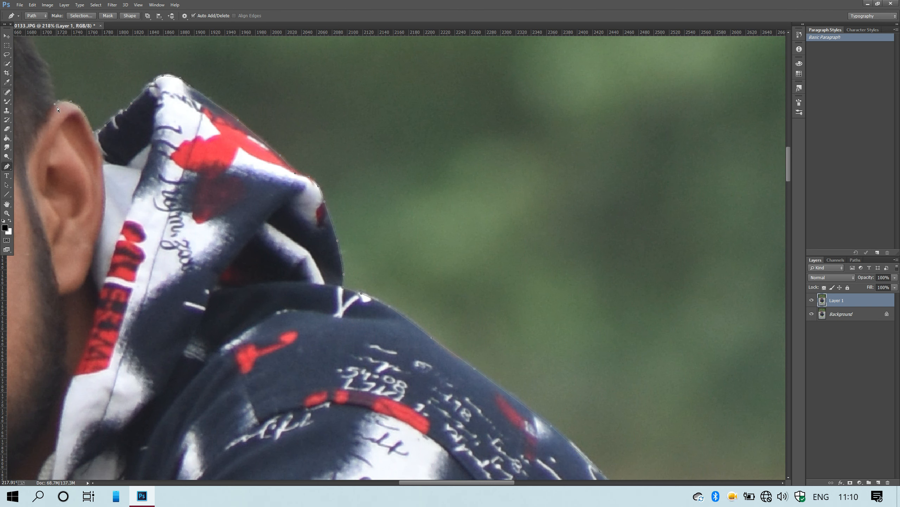
scroll(58, 109, left, 7)
scroll(58, 109, up, 8)
Step: Trace the path up the hair at the back of the head
click(158, 201)
click(145, 178)
click(139, 151)
click(136, 130)
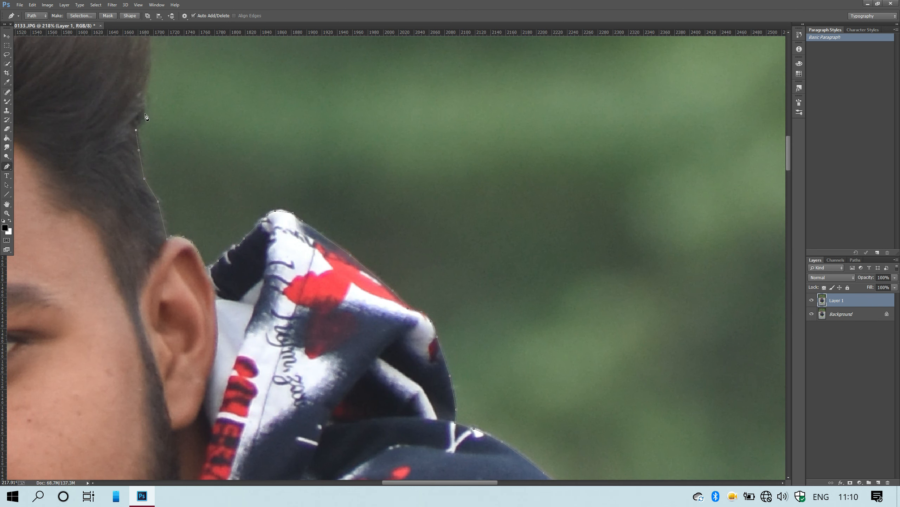
click(145, 115)
click(140, 90)
scroll(156, 97, up, 4)
click(147, 140)
Step: Continue the path around the rear crown of the hair and past its raised tips
scroll(161, 138, down, 3)
scroll(162, 138, left, 10)
scroll(162, 138, up, 1)
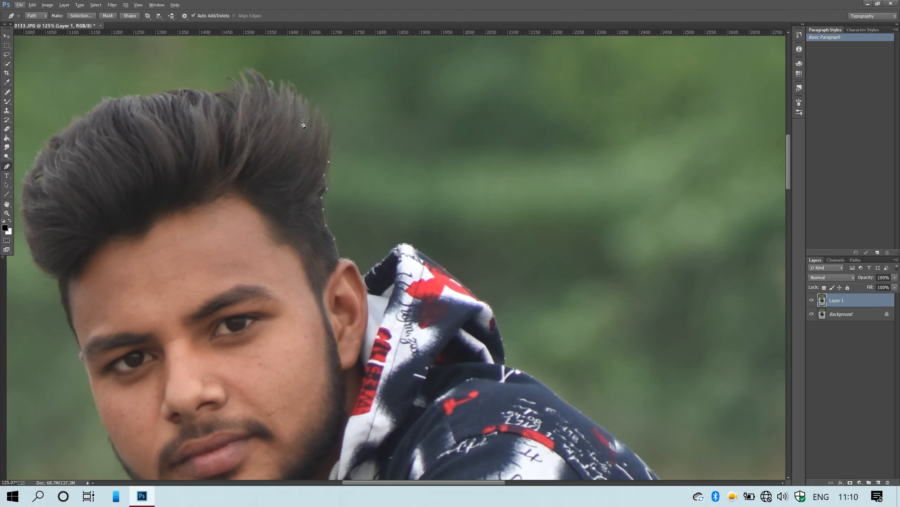
scroll(302, 122, up, 1)
click(329, 167)
click(326, 146)
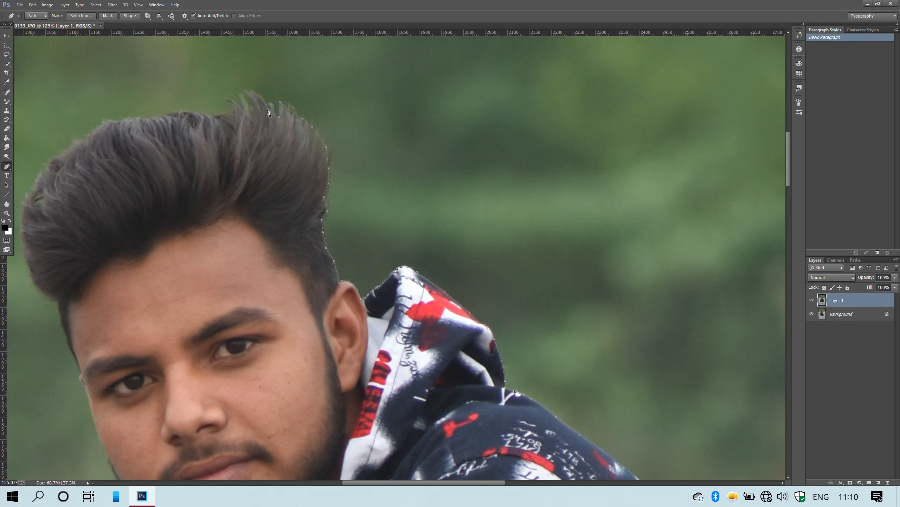
click(255, 106)
click(239, 111)
click(222, 116)
Step: Trace the path across the top of the hair and around to its front edge
click(209, 116)
click(186, 111)
click(151, 119)
click(125, 120)
click(68, 149)
click(54, 160)
click(40, 172)
click(31, 193)
click(23, 205)
Step: Follow the front edge of the hair with the path down to the temple
click(22, 229)
click(26, 252)
click(32, 277)
click(34, 283)
click(52, 297)
click(59, 302)
click(62, 320)
Step: Trace the path down the far side of the face from the temple along the cheek
scroll(85, 292, down, 3)
click(72, 251)
click(87, 292)
scroll(98, 250, down, 4)
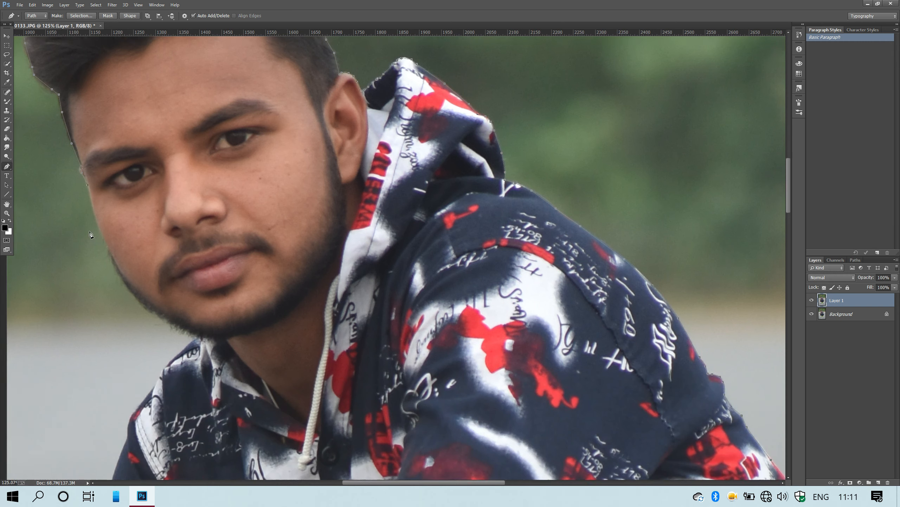
click(94, 185)
click(105, 219)
Step: Continue the path along the bearded jawline towards the chin
click(114, 239)
click(152, 290)
click(172, 300)
scroll(192, 221, down, 4)
scroll(148, 223, up, 4)
Step: Trace the path down the outer edge of the shirt shoulder below the beard
click(179, 224)
click(147, 267)
click(114, 312)
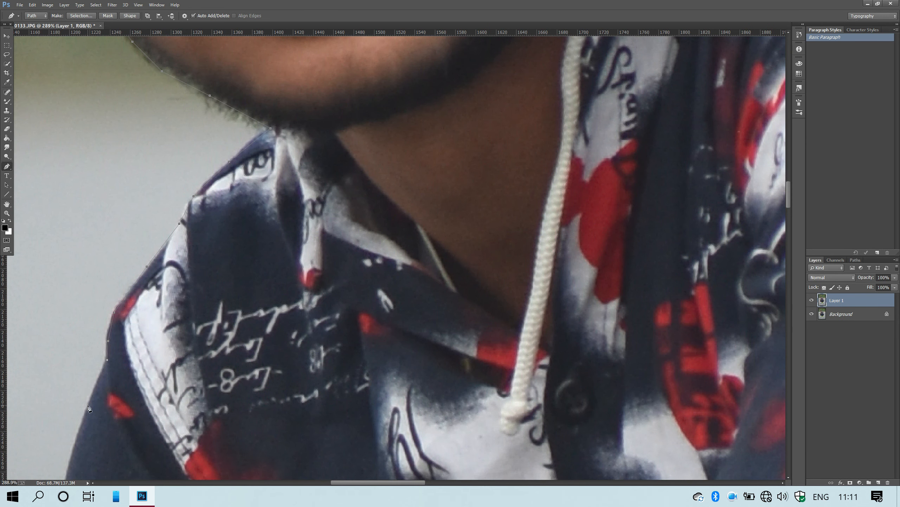
Step: Continue the path down the outside of the upper sleeve to just above the outstretched forearm
scroll(107, 351, down, 5)
scroll(41, 281, down, 1)
click(57, 301)
click(39, 345)
click(31, 381)
click(37, 408)
click(37, 422)
Step: Trace the path along the top of the outstretched forearm and over the wrist
scroll(43, 385, down, 3)
scroll(43, 386, left, 7)
scroll(42, 386, down, 5)
click(256, 266)
click(215, 270)
click(143, 303)
click(79, 351)
Step: Follow the back of the raised hand with the path down to the knuckles
scroll(192, 255, left, 5)
scroll(192, 255, down, 5)
click(159, 259)
click(151, 273)
click(141, 295)
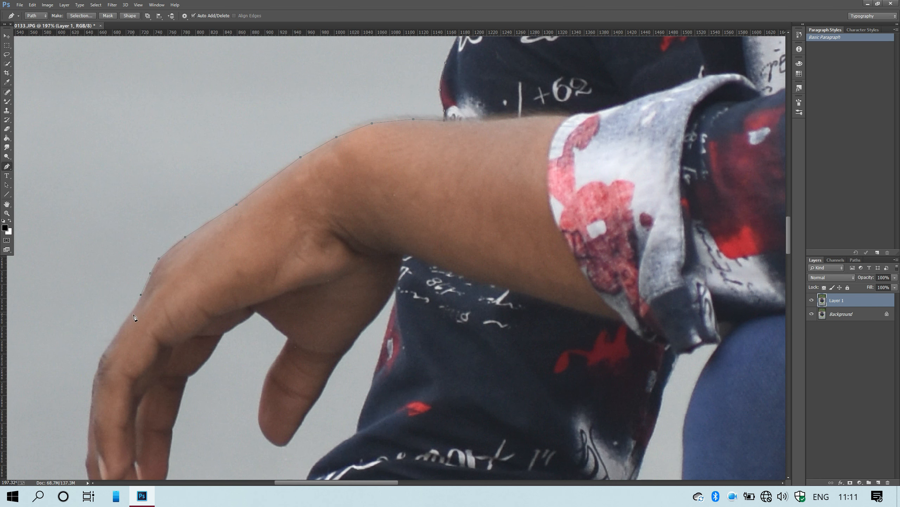
click(115, 339)
Step: Carry the path around the fingertips of the raised hand and up the inner side of the fingers
scroll(95, 391, down, 5)
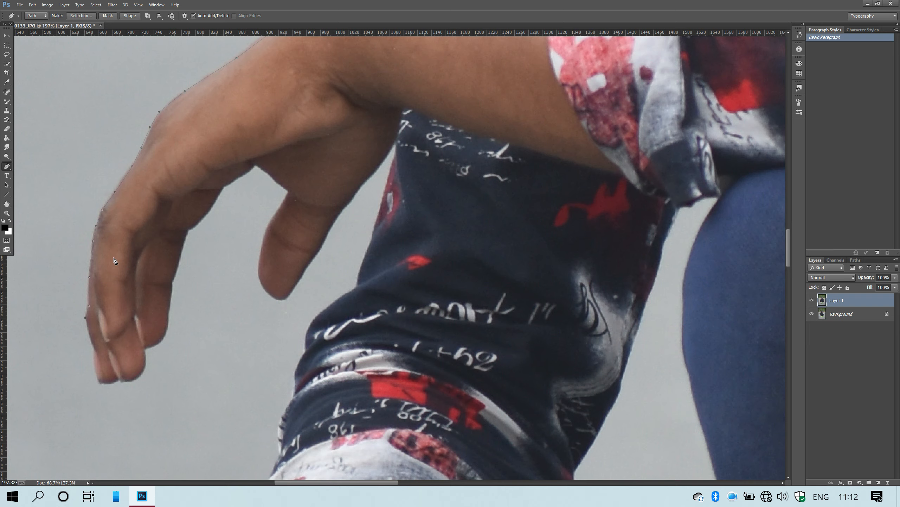
scroll(114, 261, down, 2)
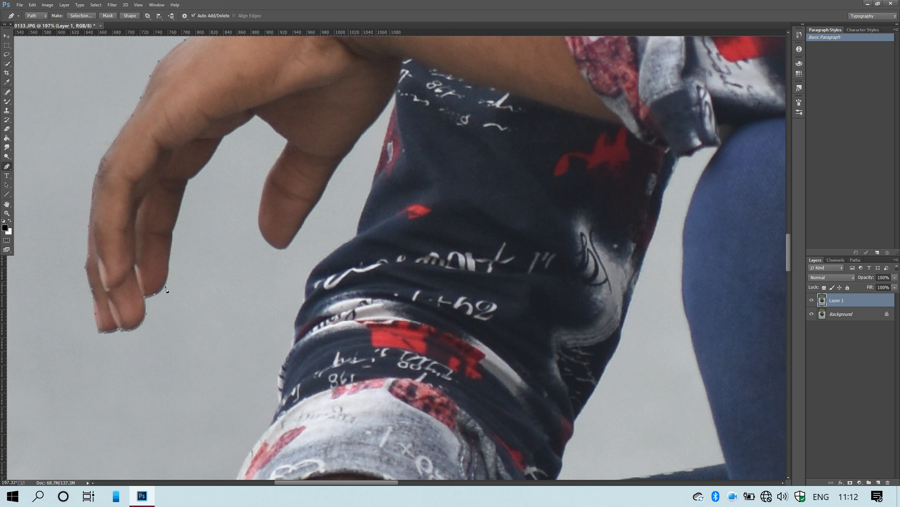
click(171, 231)
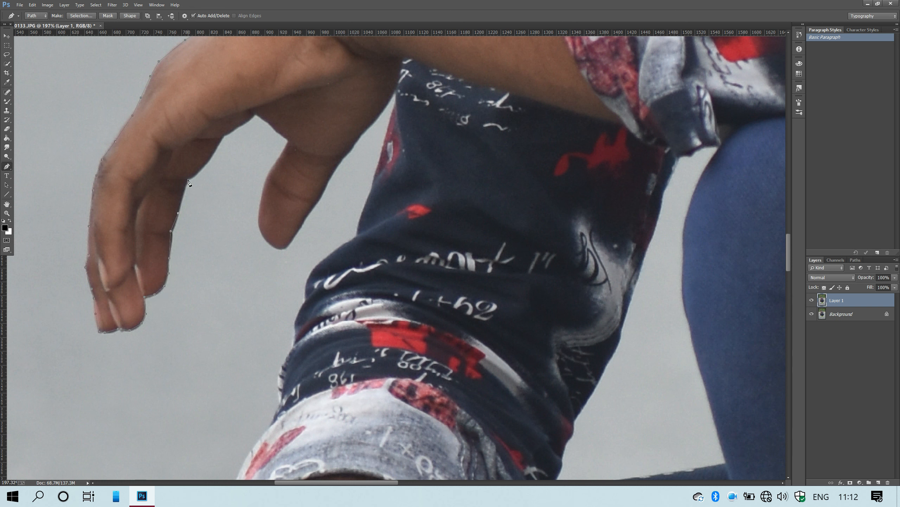
Step: Trace the path through the gap beside the thumb and down to the thumb tip
click(256, 114)
click(280, 132)
click(266, 180)
click(287, 247)
click(311, 208)
click(288, 246)
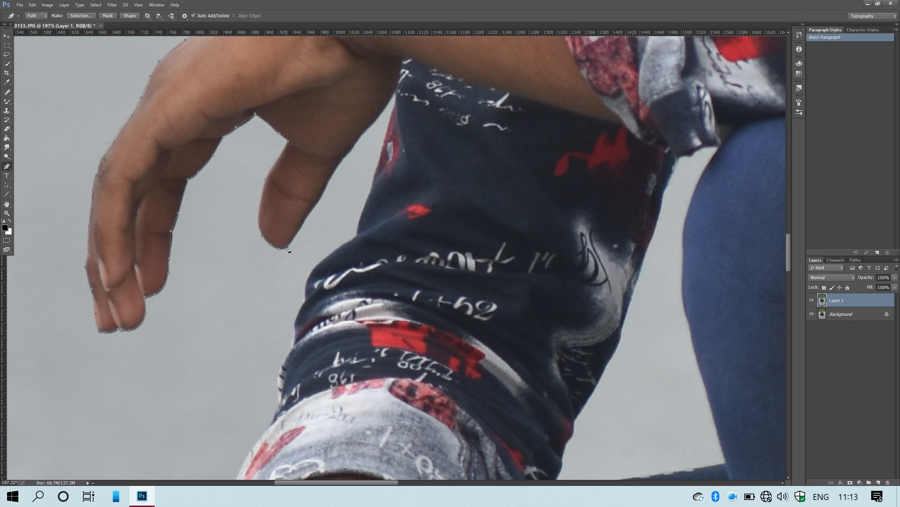
Step: Follow the inner edge of the thumb and the palm with the path up to the shirt
click(322, 196)
click(333, 172)
click(363, 131)
click(388, 102)
click(397, 90)
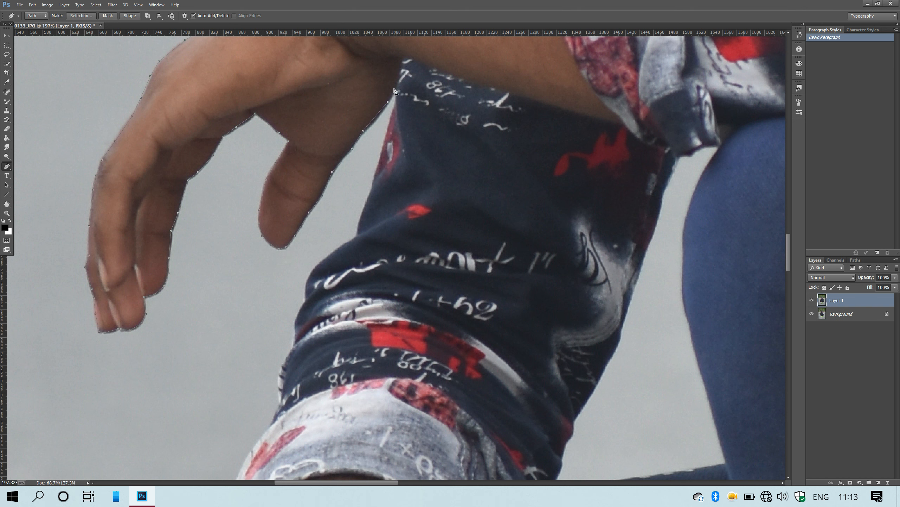
Step: Start the path down the hanging arm's sleeve from beneath the palm, undoing the misplaced curve point
click(372, 191)
click(362, 218)
drag(312, 273, 311, 238)
key(ctrl+z)
Step: Trace the path around the outer folds of the hanging arm's sleeve towards the rolled cuff
drag(333, 182, 300, 77)
click(302, 75)
click(286, 88)
click(275, 104)
click(272, 121)
click(264, 139)
click(263, 165)
click(257, 177)
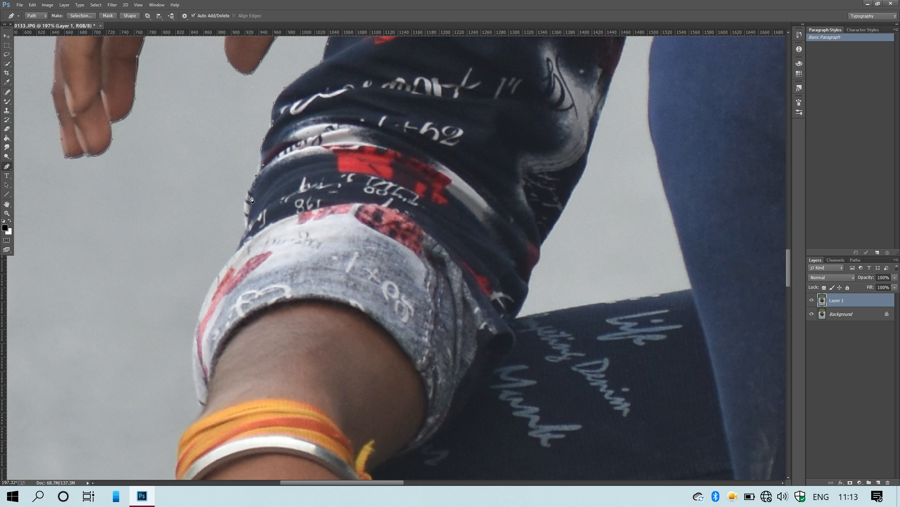
Step: Continue the path down the outer edge of the rolled denim-coloured cuff
click(244, 207)
click(247, 229)
click(213, 282)
scroll(213, 284, down, 3)
click(198, 319)
click(193, 264)
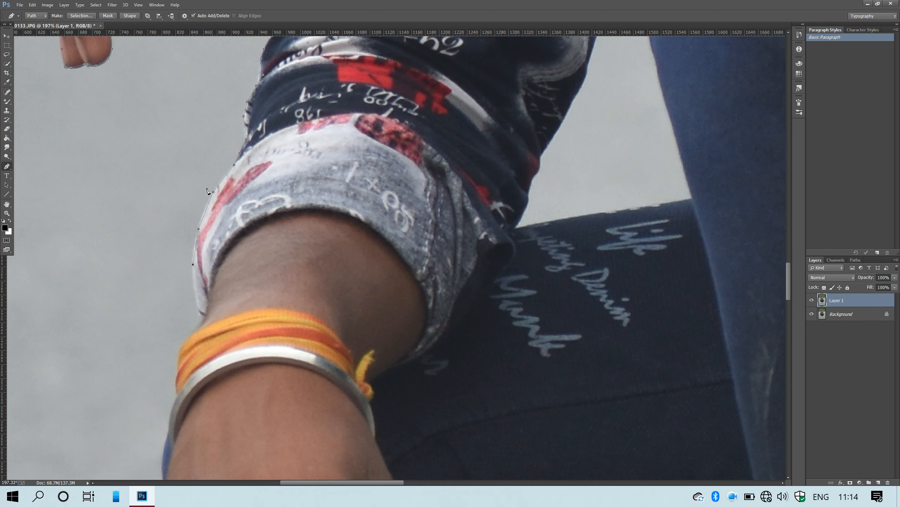
Step: Trace the path from the cuff's lower edge around the orange wristband and the metal bangle
scroll(199, 223, down, 3)
click(191, 233)
click(179, 247)
click(176, 276)
click(178, 294)
click(170, 314)
Step: Follow the outer side of the hanging hand with the path from the wrist to the little finger
scroll(174, 213, down, 4)
click(168, 196)
click(165, 288)
scroll(166, 293, down, 1)
click(165, 276)
click(171, 311)
scroll(198, 389, down, 1)
Step: Trace the path along the lower edge of the hanging hand's fingers towards the fingertips
click(203, 345)
click(216, 361)
click(239, 377)
click(263, 389)
click(274, 392)
click(290, 400)
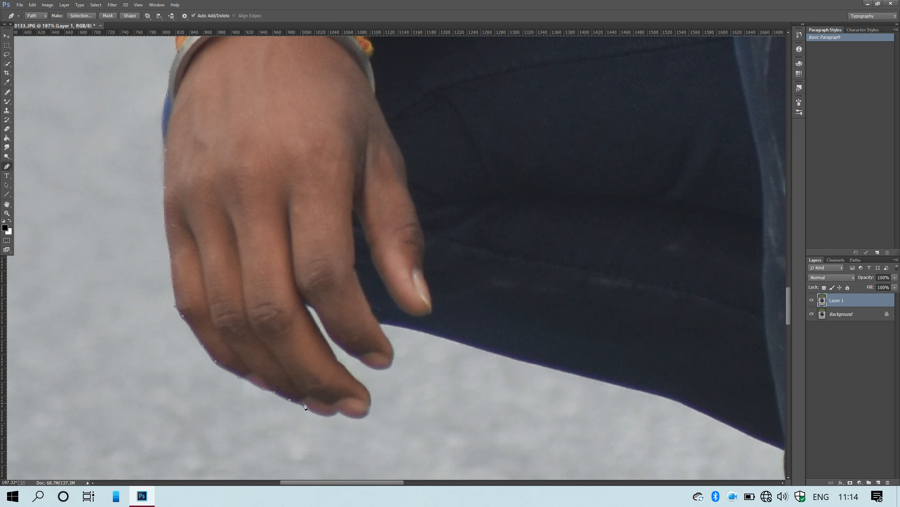
Step: Undo the misplaced points and take the path around the lowest fingertips of the hanging hand
key(ctrl+z)
drag(280, 367, 218, 295)
click(240, 332)
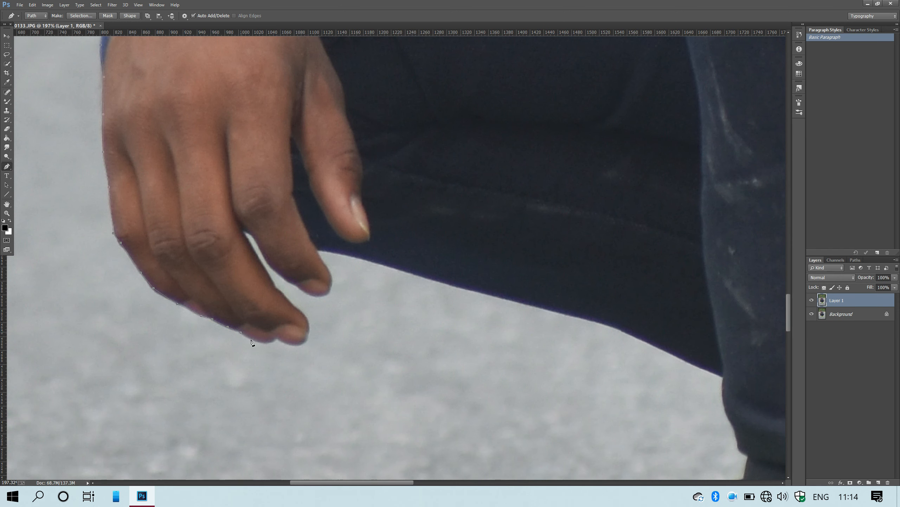
key(ctrl+alt+z)
key(ctrl+alt+z)
click(308, 334)
key(ctrl+alt+z)
click(301, 344)
click(291, 301)
Step: Trace the path up into the gap between the fingers and back around the index fingertip
click(276, 289)
click(264, 270)
click(243, 231)
click(255, 238)
click(266, 261)
click(291, 284)
click(311, 294)
click(323, 296)
click(329, 293)
Step: Follow the underside of the dark trouser leg with the path from the hand towards the shin
click(315, 251)
click(346, 254)
click(417, 275)
click(533, 304)
scroll(461, 294, right, 3)
scroll(403, 285, down, 3)
click(410, 274)
Step: Trace the path down the front of the shin along the folds of the trouser leg
click(471, 302)
click(471, 312)
click(475, 324)
click(482, 343)
click(484, 349)
click(483, 361)
click(477, 362)
click(472, 378)
click(477, 390)
Step: Continue the path from the trouser folds onto the top of the front shoe's tongue
scroll(442, 272, down, 4)
scroll(443, 272, right, 2)
scroll(442, 272, up, 3)
click(374, 235)
click(370, 240)
click(354, 241)
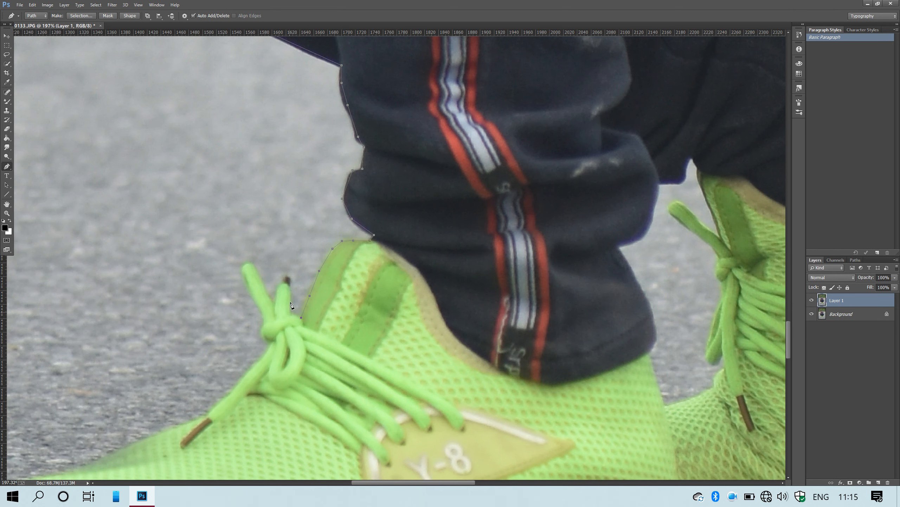
Step: Outline the two upright lace ends and the knot of the front shoe with the path
click(280, 288)
click(278, 300)
click(248, 262)
click(242, 269)
click(249, 290)
click(261, 310)
click(268, 352)
Step: Trace the path down along the hanging lace to the upper of the front shoe
click(244, 375)
click(231, 394)
click(217, 404)
click(205, 417)
click(163, 429)
Step: Follow the top of the front shoe's toe with the path down to the yellow sole
scroll(309, 205, down, 5)
scroll(333, 224, up, 5)
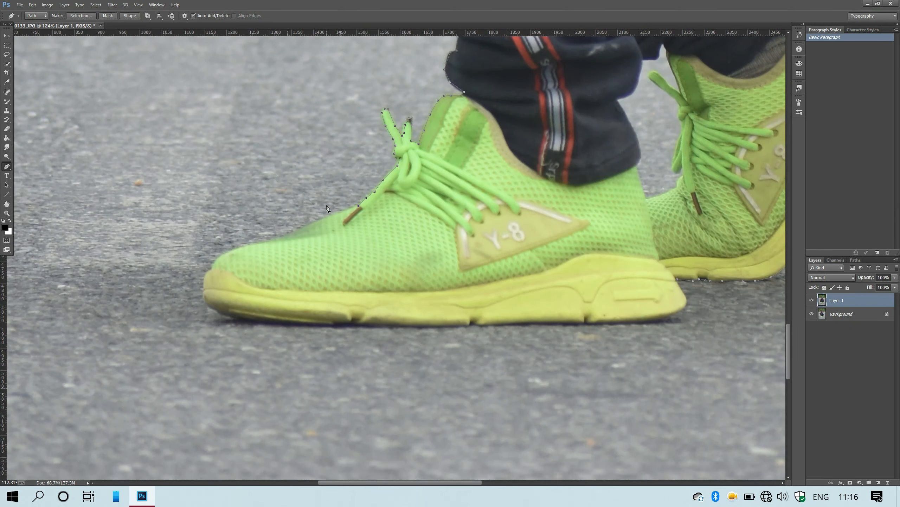
click(184, 274)
click(158, 284)
click(144, 298)
click(139, 308)
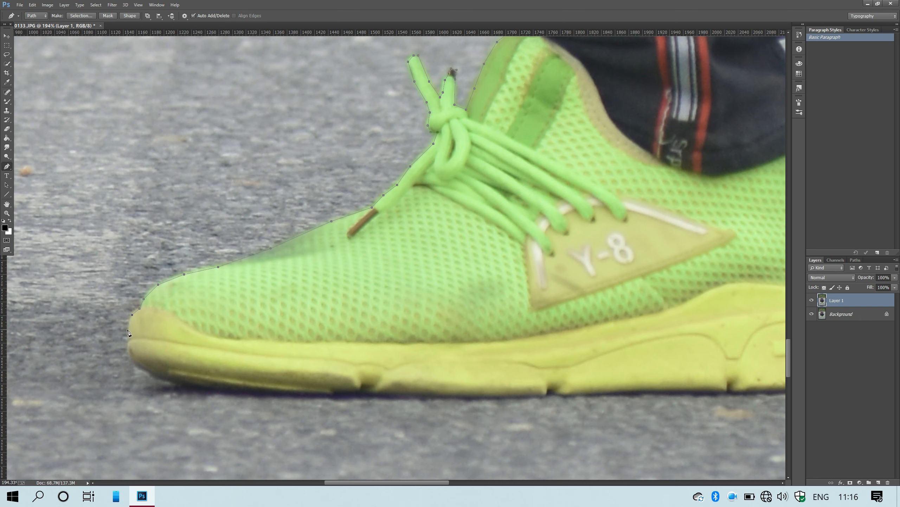
Step: Trace the path around the toe of the yellow sole and along its bottom edge
click(128, 353)
click(140, 367)
click(157, 376)
click(183, 384)
click(232, 391)
click(378, 396)
Step: Continue the path along the bottom of the sole, around the heel, and close it at the rear shoe
scroll(493, 376, down, 1)
scroll(493, 377, right, 5)
click(322, 395)
click(395, 392)
click(493, 391)
click(551, 391)
click(617, 384)
click(656, 373)
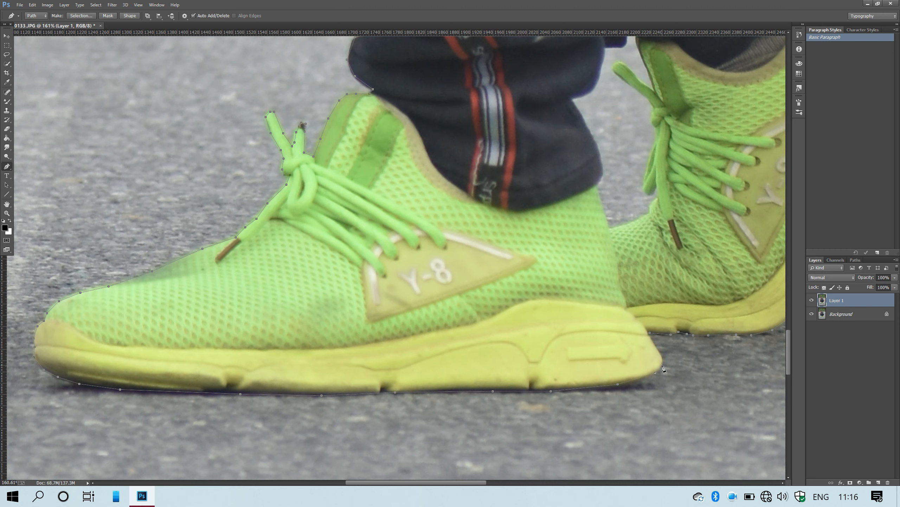
click(650, 334)
Step: Convert the closed path around the man into a selection
scroll(431, 274, down, 6)
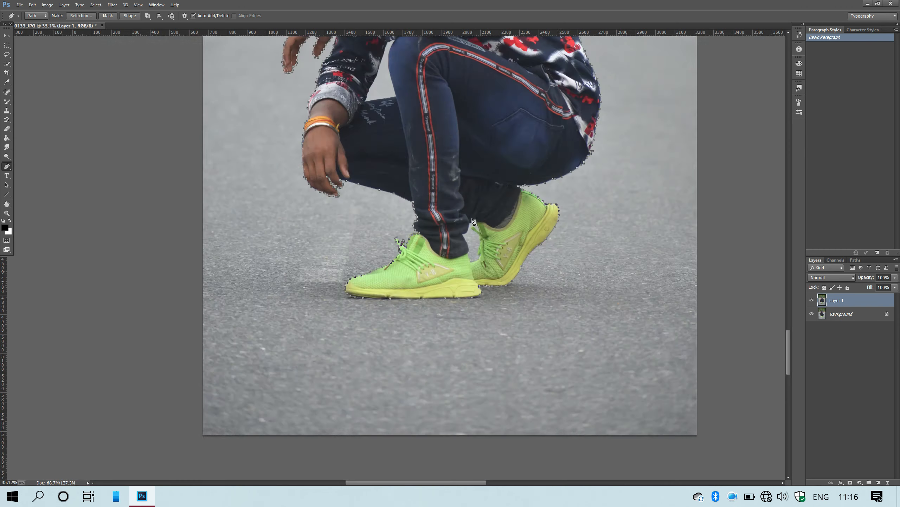
right_click(391, 243)
click(436, 261)
key(Return)
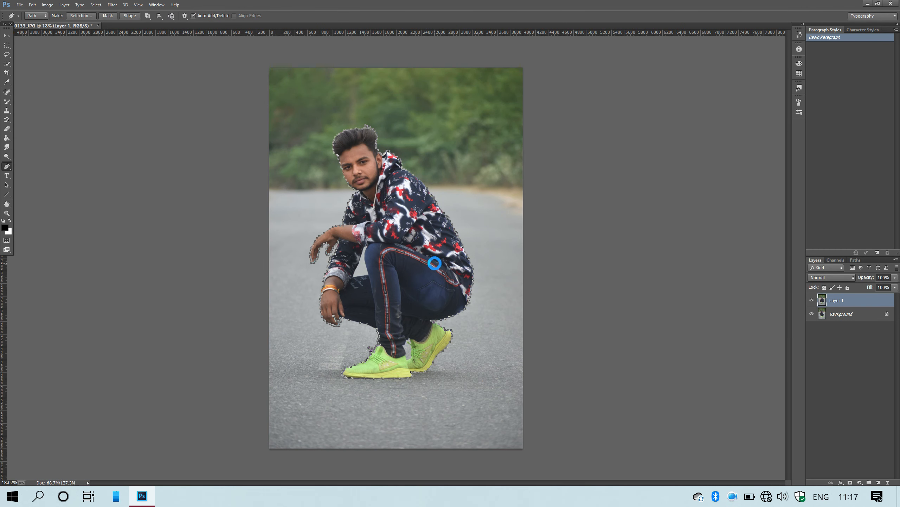
Step: Copy the selected man onto a new layer and hide the layers beneath it
key(ctrl+j)
click(812, 327)
Step: Trace a Pen path around the background gap enclosed by the sleeve, the raised knee and the rear thigh
scroll(351, 264, up, 5)
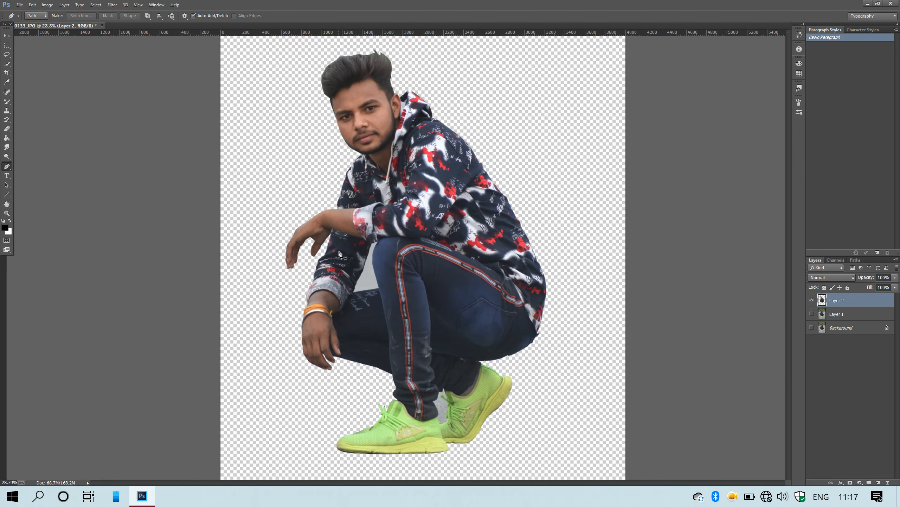
scroll(350, 264, up, 4)
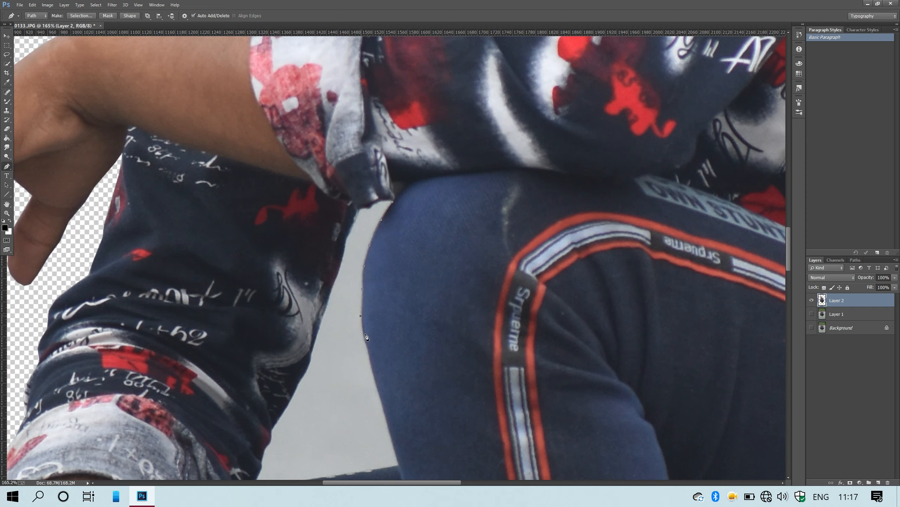
scroll(372, 290, down, 3)
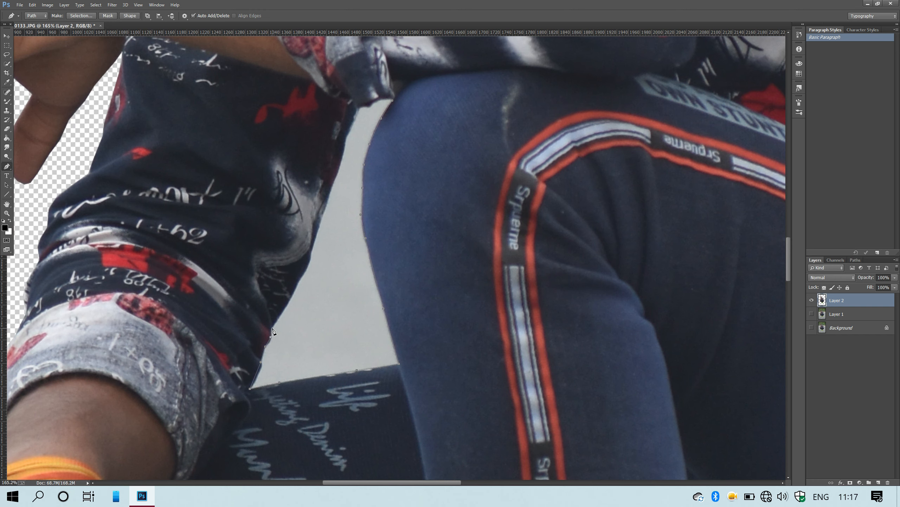
click(315, 232)
scroll(324, 224, up, 1)
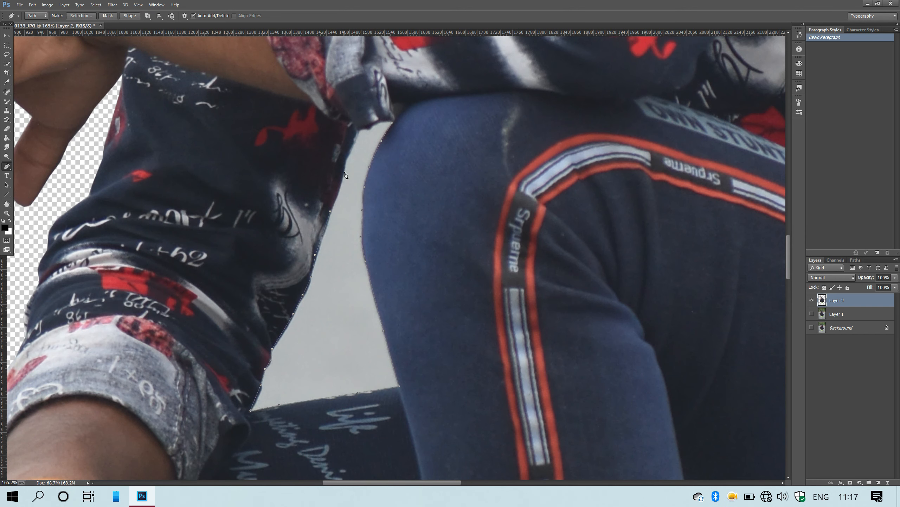
scroll(358, 167, up, 1)
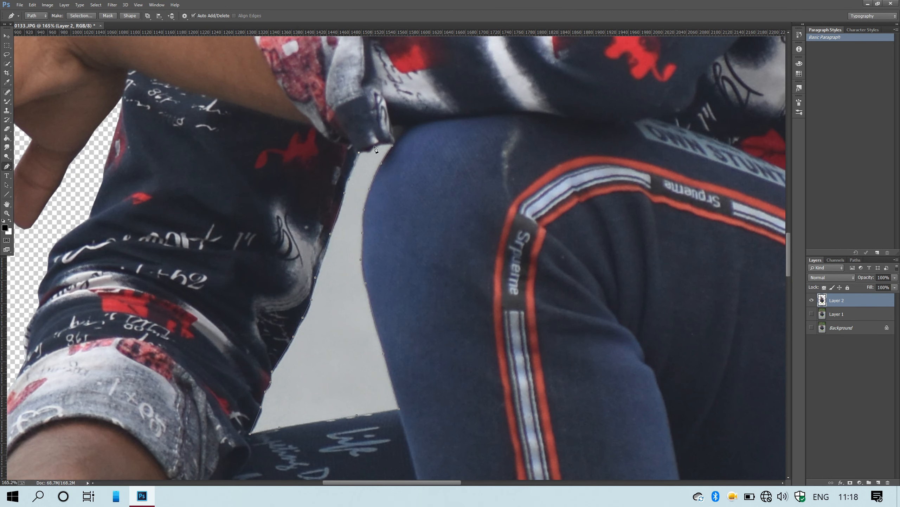
Step: Convert the path around the gap between arm and knee into a selection and delete the background inside it
right_click(353, 197)
click(373, 216)
click(482, 153)
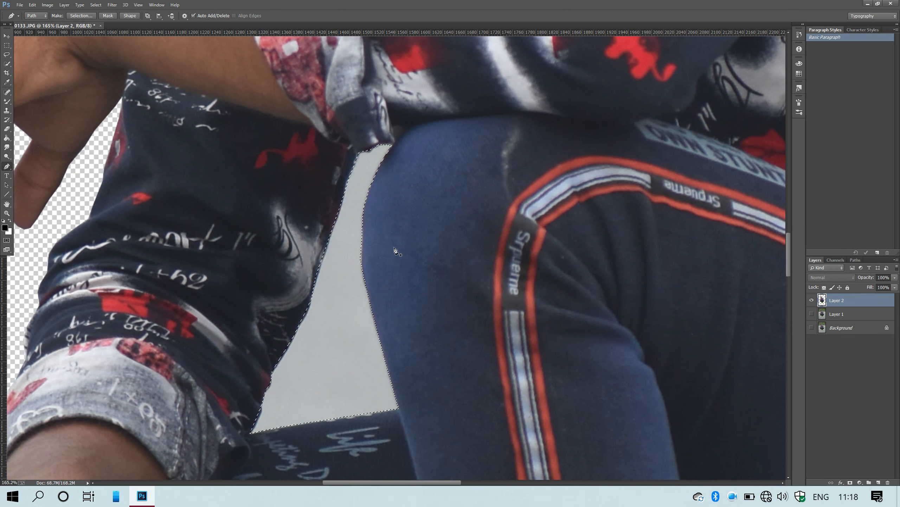
key(Delete)
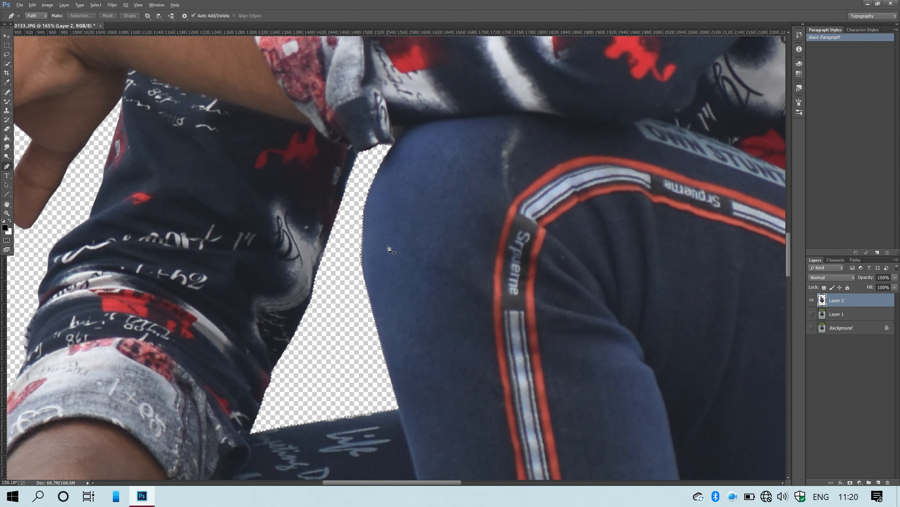
Step: Trace a path between the shoes, along the front shoe's edge and up the rear shoe's hanging laces towards the loose lace tip
scroll(388, 246, down, 12)
scroll(778, 295, down, 5)
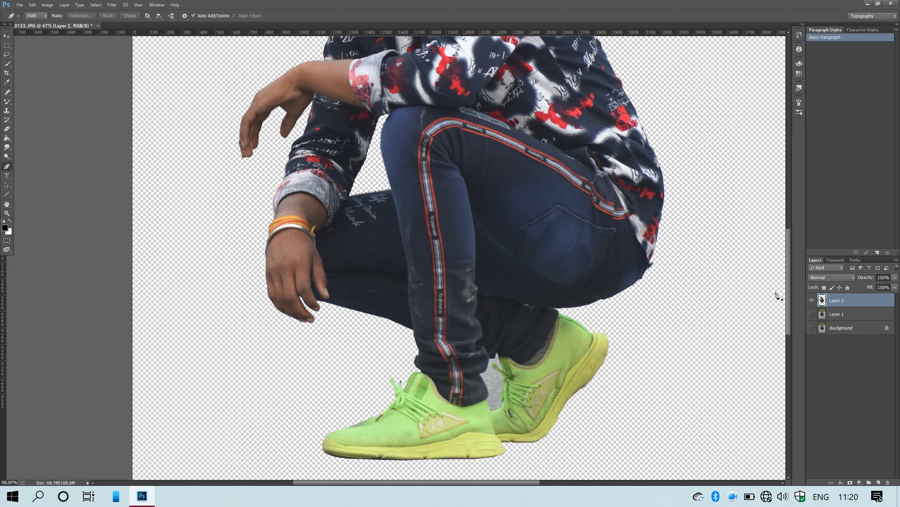
scroll(516, 309, up, 17)
scroll(415, 302, up, 2)
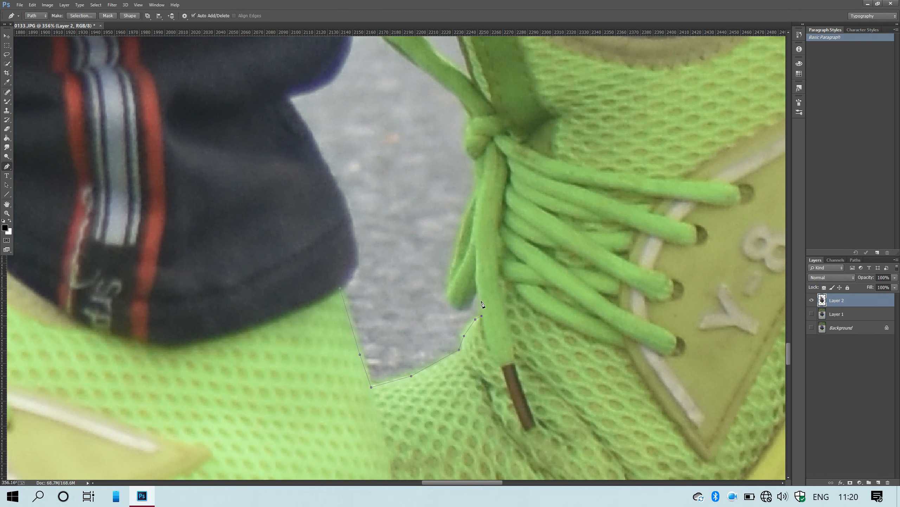
click(461, 234)
scroll(473, 221, up, 2)
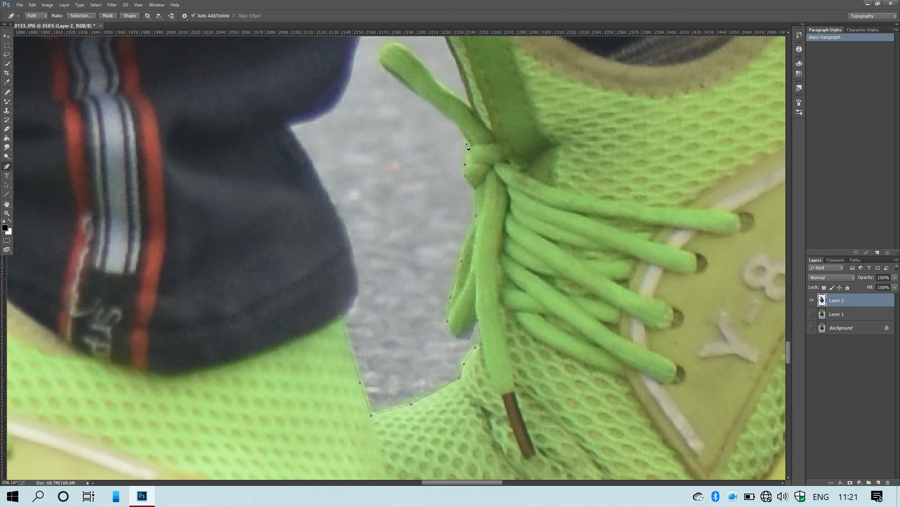
click(444, 113)
scroll(405, 111, up, 2)
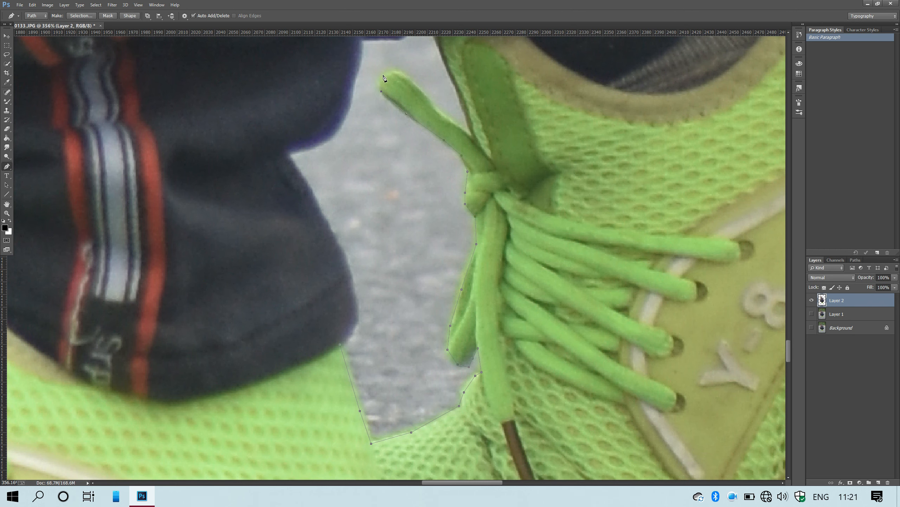
Step: Continue the path around the lace tip, up the rear shoe's tongue and down the trouser folds to the front shoe
click(458, 88)
scroll(439, 62, up, 2)
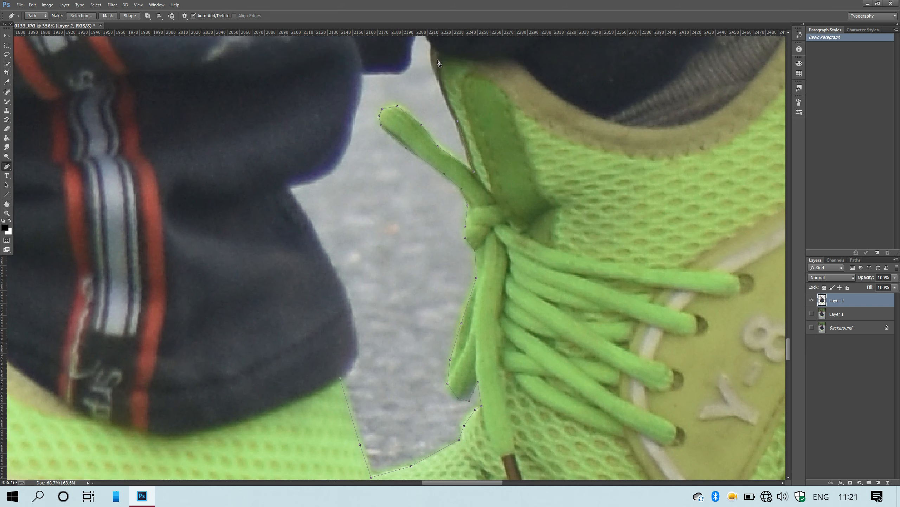
scroll(431, 49, up, 2)
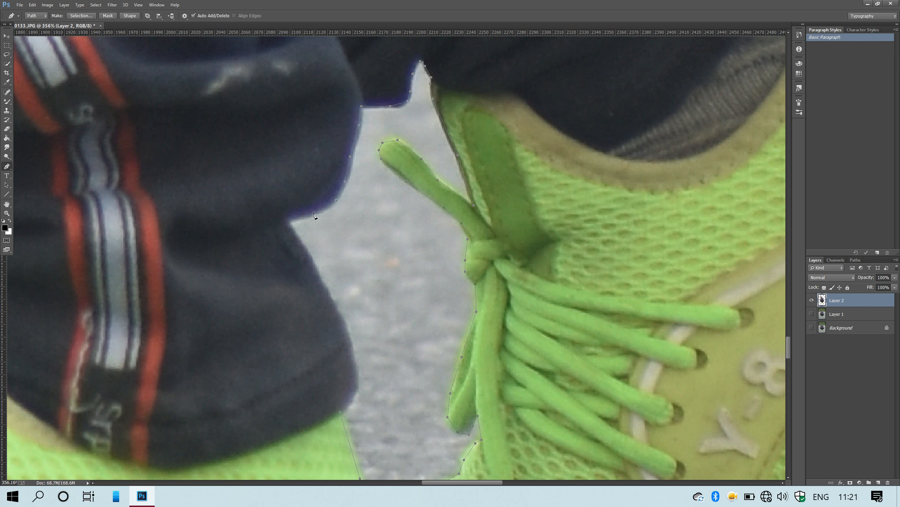
scroll(355, 352, down, 3)
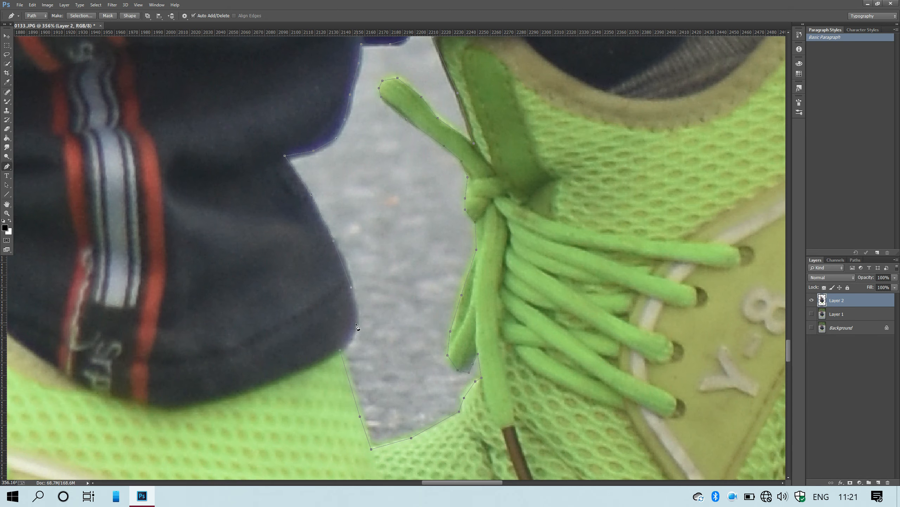
Step: Convert the path between the shoes into a selection and delete the road patch inside it
right_click(407, 305)
click(483, 85)
key(Return)
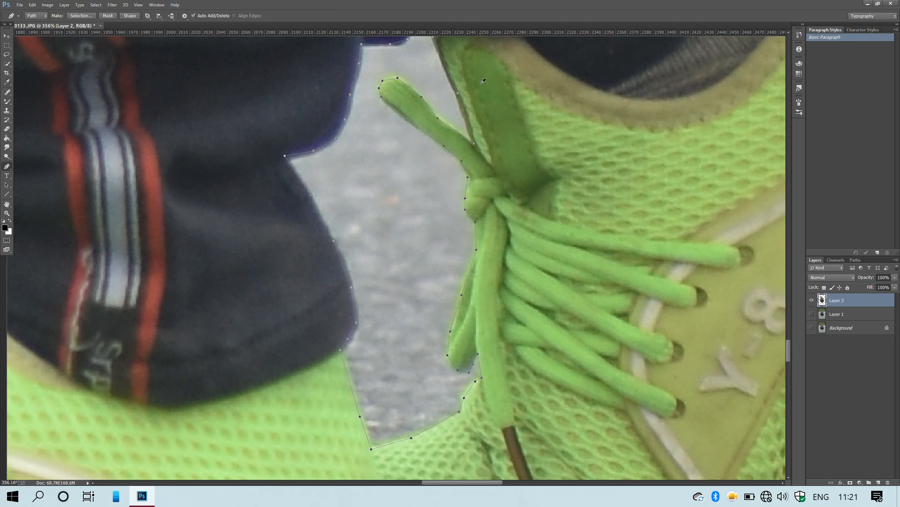
key(Delete)
Step: Select Layer 1, make it visible and start placing an embedded image above it
scroll(410, 122, down, 10)
scroll(409, 123, down, 5)
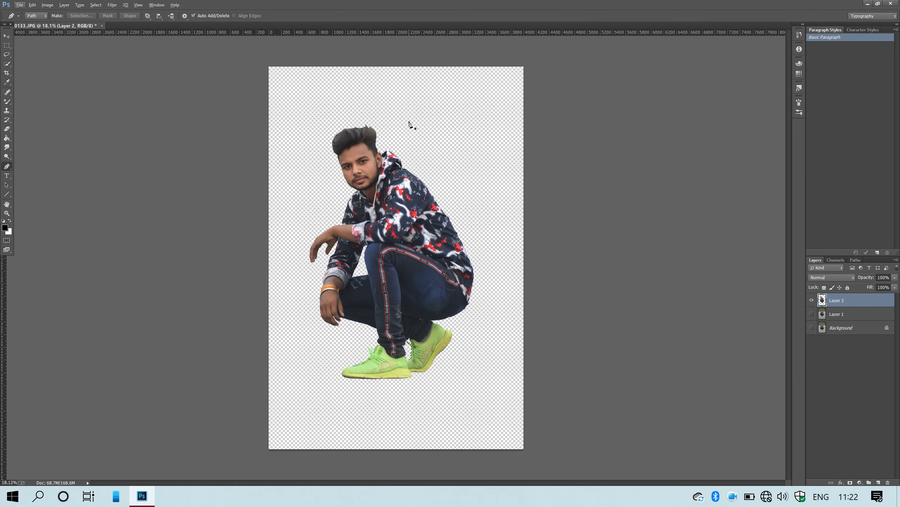
click(858, 314)
click(811, 313)
click(15, 4)
click(85, 195)
Step: Browse drive D: to the TAPASHEDITZ folder inside all background > TAPASHEDITZ BG
click(69, 35)
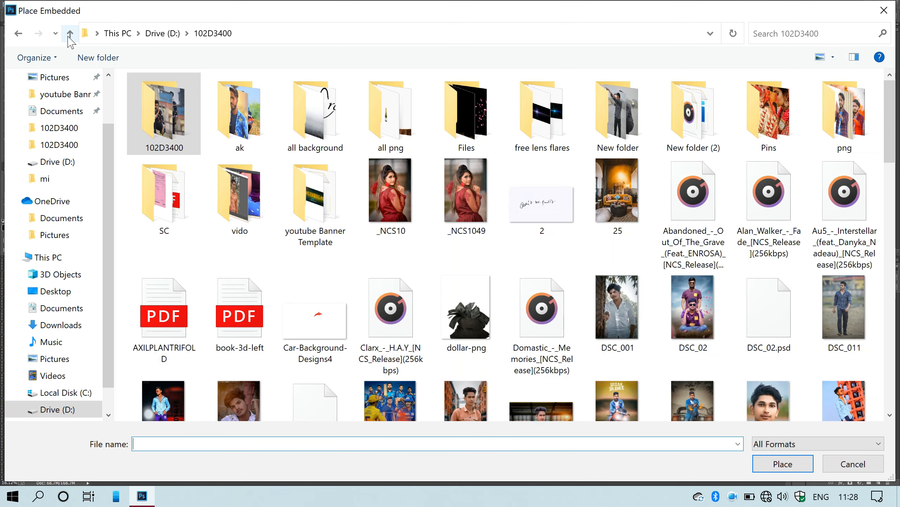
double_click(313, 107)
double_click(619, 107)
double_click(163, 111)
double_click(532, 107)
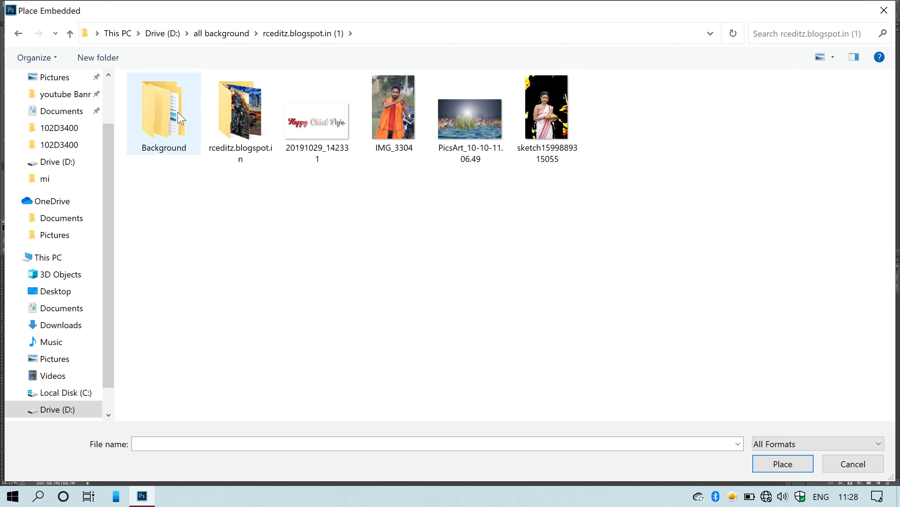
click(70, 33)
double_click(691, 106)
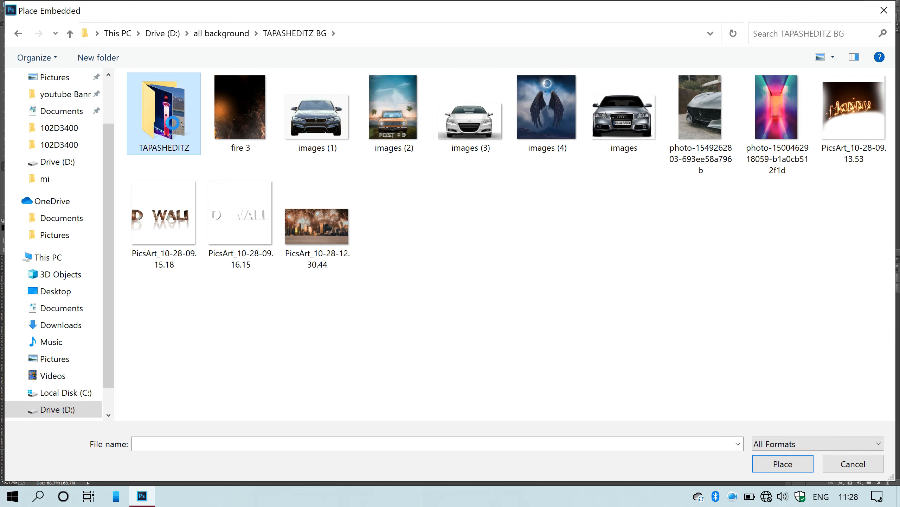
double_click(170, 117)
Step: Find the classic car photo tapasheditz67 in the folder and place it in the document
scroll(601, 187, down, 3)
scroll(601, 184, down, 4)
scroll(602, 270, up, 3)
click(611, 357)
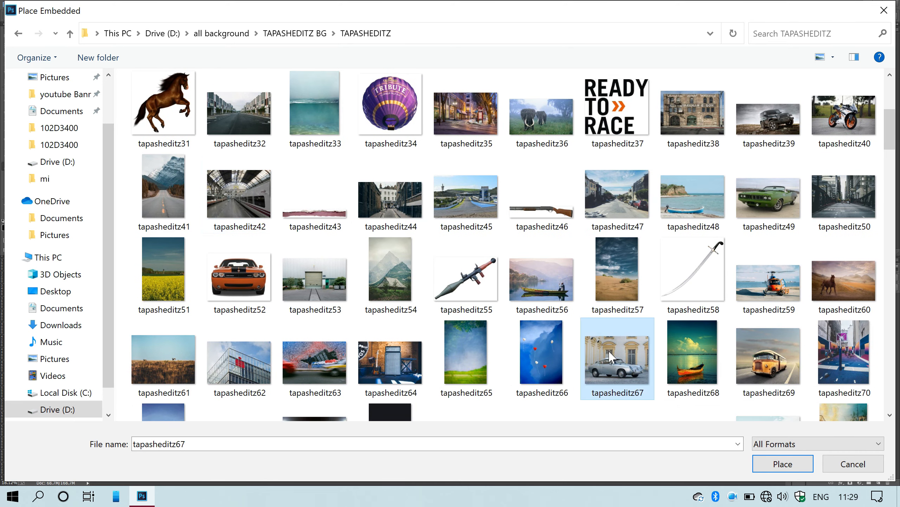
double_click(611, 356)
Step: Scale and position the car photo behind the man, and blend its lower edge into the road with the Eraser
drag(454, 350, 455, 150)
drag(483, 212, 583, 301)
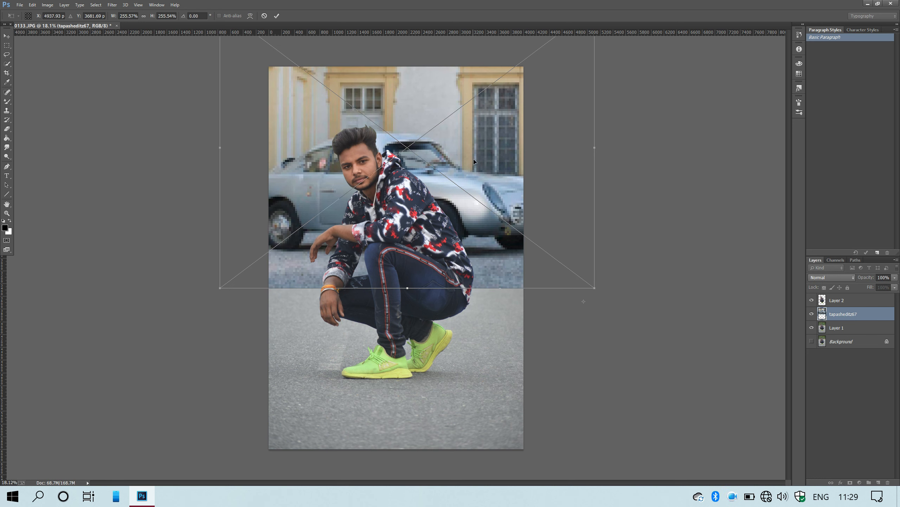
drag(473, 159, 477, 184)
drag(598, 313, 590, 312)
drag(486, 193, 455, 222)
key(Return)
key(e)
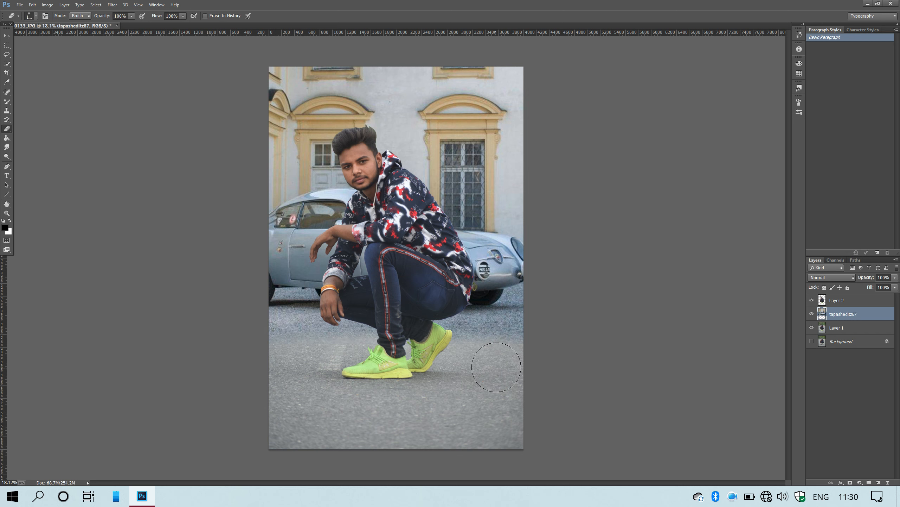
Step: Apply a stronger Tilt-Shift blur to the car photo, centring the sharp zone on the road below the shoes
click(5, 36)
click(112, 5)
mouse_move(140, 147)
click(356, 135)
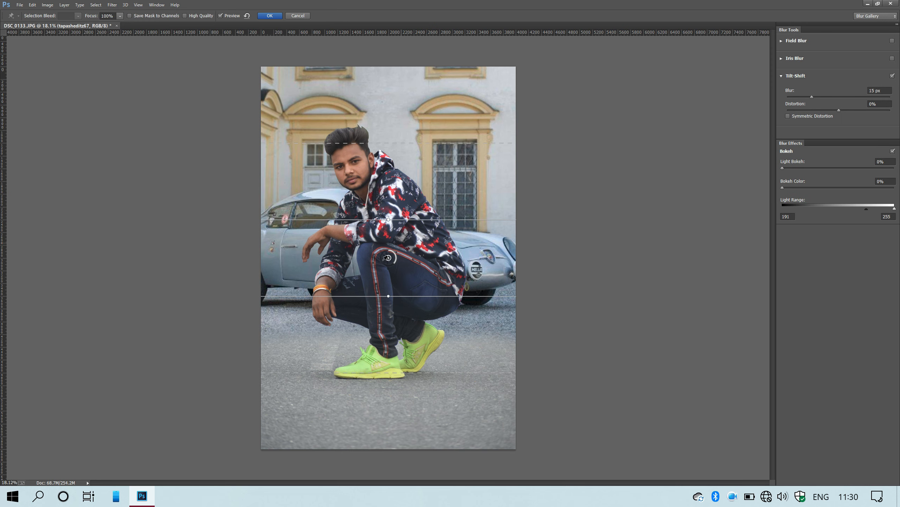
click(399, 392)
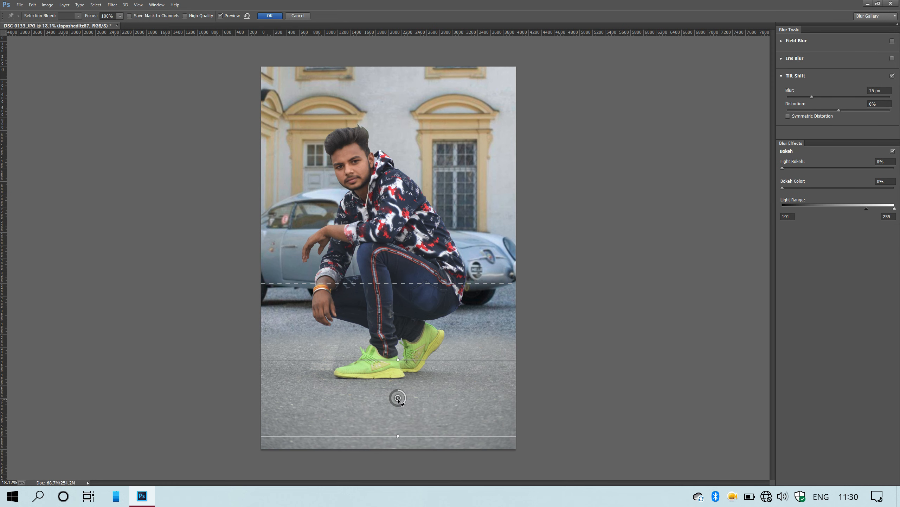
drag(823, 98, 836, 96)
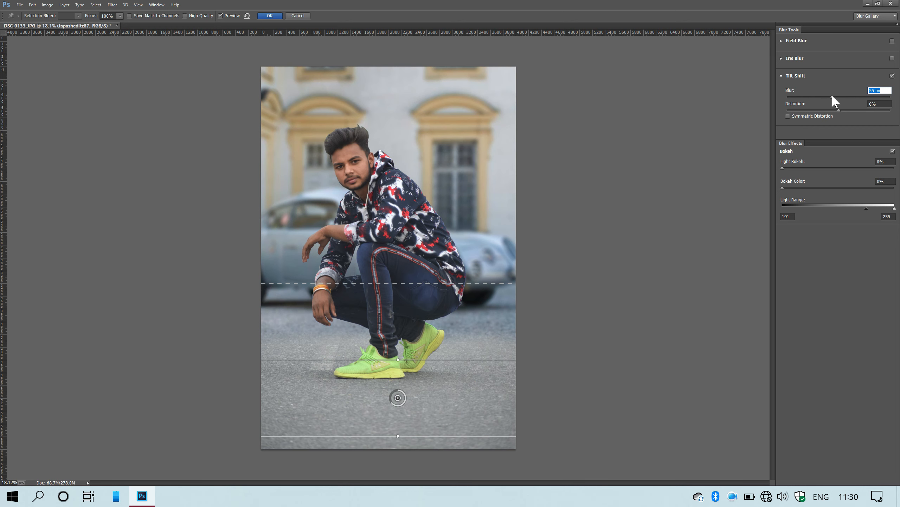
click(274, 16)
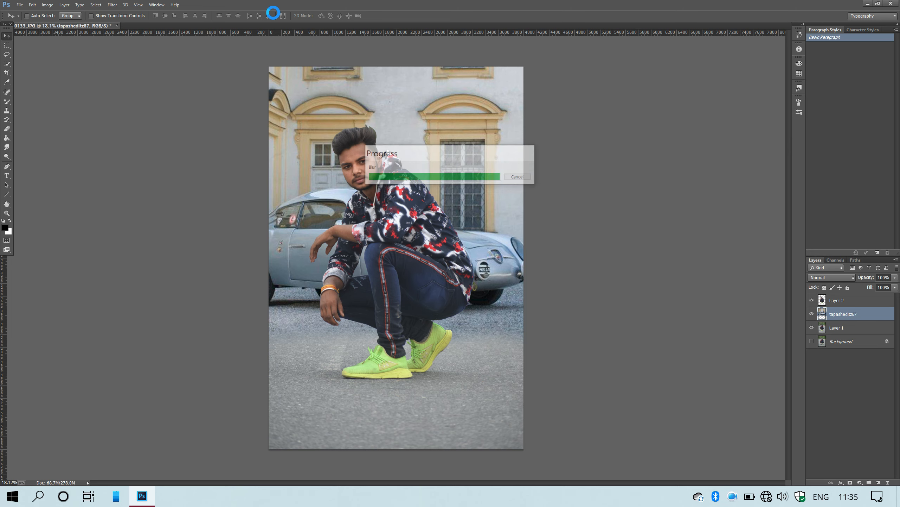
Step: Add a linear black-to-transparent Gradient Fill above Layer 2 at 90° and 100% scale, shifted towards the bottom of the image
click(851, 304)
click(861, 482)
click(801, 229)
drag(453, 428, 462, 457)
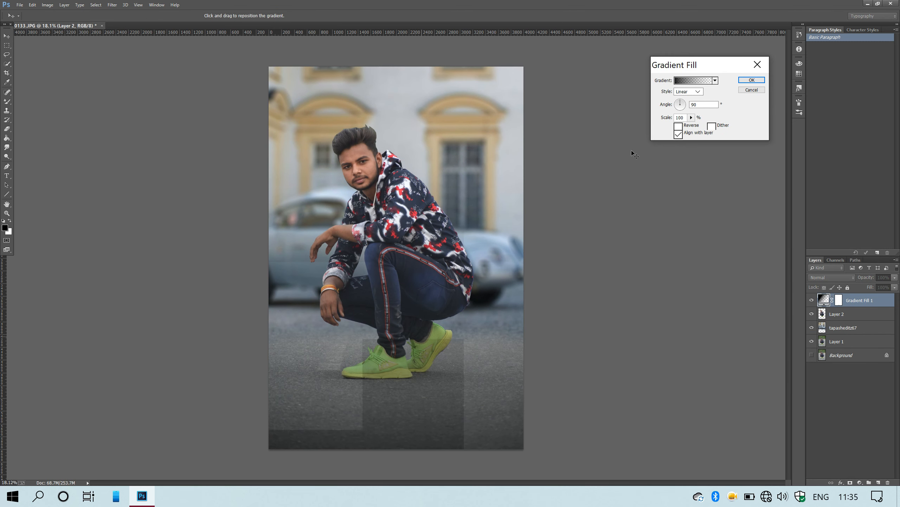
click(752, 80)
Step: Toggle the gradient fill's visibility to compare its effect, and show the hidden Background layer
click(812, 301)
click(812, 300)
right_click(866, 300)
click(878, 323)
click(812, 355)
right_click(866, 300)
click(638, 417)
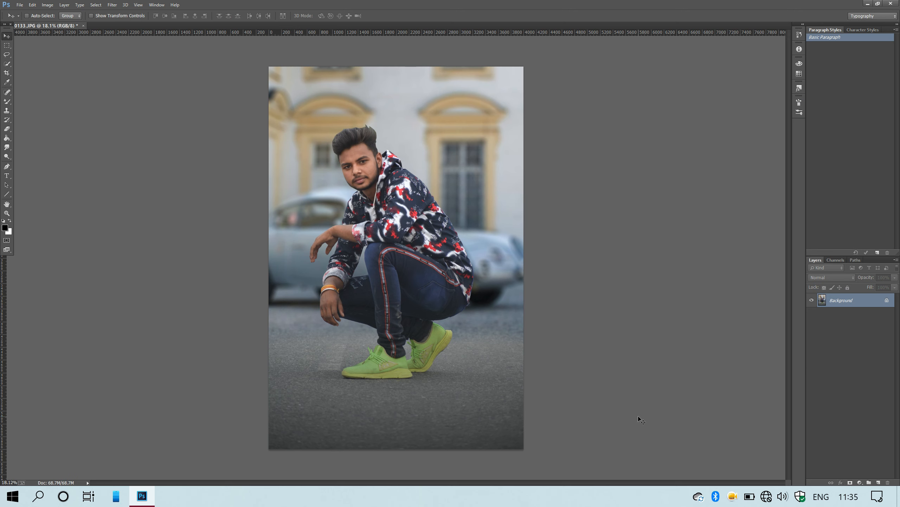
key(ctrl+j)
key(ctrl+alt+z)
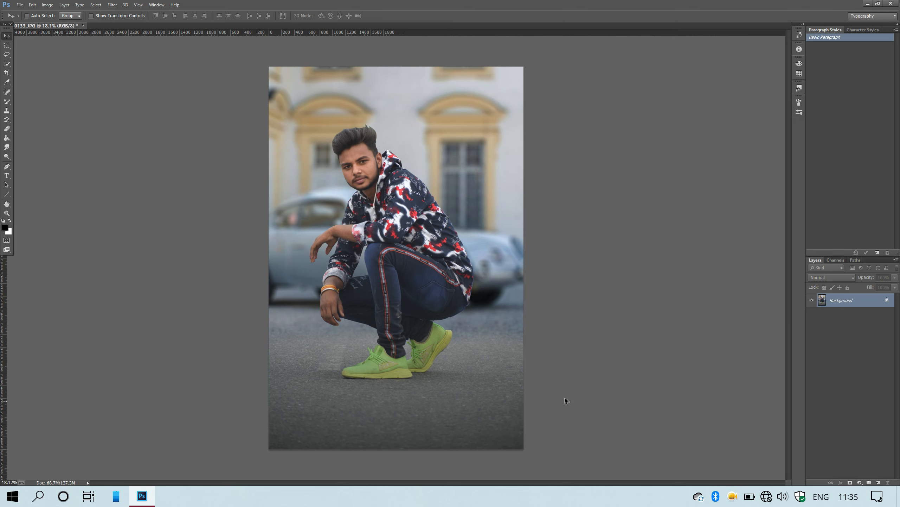
key(ctrl+alt+z)
Step: Duplicate Layer 2 and smudge the man's hair outline outward from the side to the top with the Smudge tool
click(858, 317)
key(ctrl+j)
scroll(320, 134, up, 10)
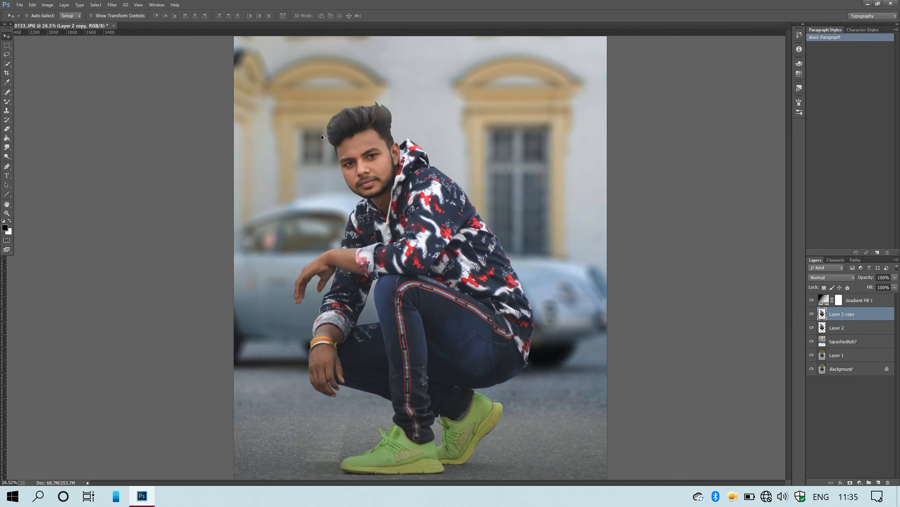
key(r)
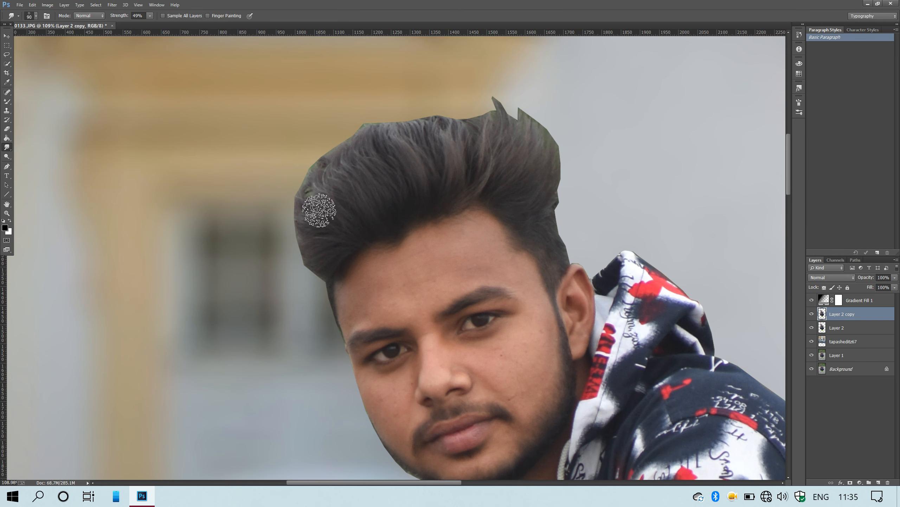
mouse_move(323, 231)
mouse_down()
mouse_move(320, 161)
mouse_move(350, 135)
mouse_move(356, 156)
mouse_move(386, 146)
mouse_move(450, 104)
mouse_move(442, 134)
mouse_move(461, 140)
mouse_move(506, 115)
mouse_move(534, 172)
mouse_move(516, 139)
mouse_move(541, 103)
mouse_move(517, 102)
mouse_move(500, 139)
mouse_move(481, 136)
mouse_move(493, 100)
mouse_up()
Step: Smudge the remaining hair edges and strands at the top and side of the head, varying the brush size up to 125
key(bracketright)
key(bracketright)
key(bracketright)
mouse_move(396, 167)
mouse_down()
mouse_move(411, 139)
mouse_move(355, 142)
mouse_up()
key(bracketleft)
drag(318, 210, 303, 176)
key(bracketleft)
key(bracketleft)
key(bracketleft)
drag(318, 254, 307, 246)
key(bracketright)
key(bracketright)
key(bracketright)
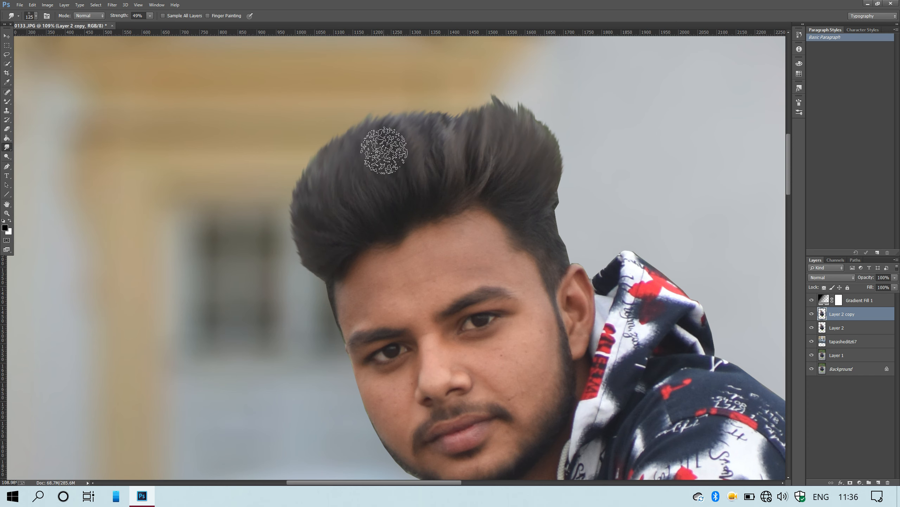
scroll(436, 137, down, 10)
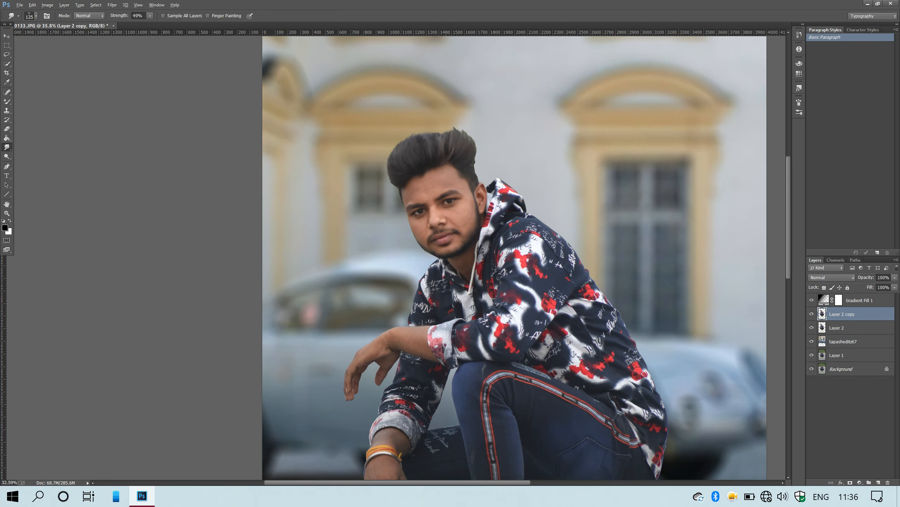
key(ctrl+e)
key(ctrl+z)
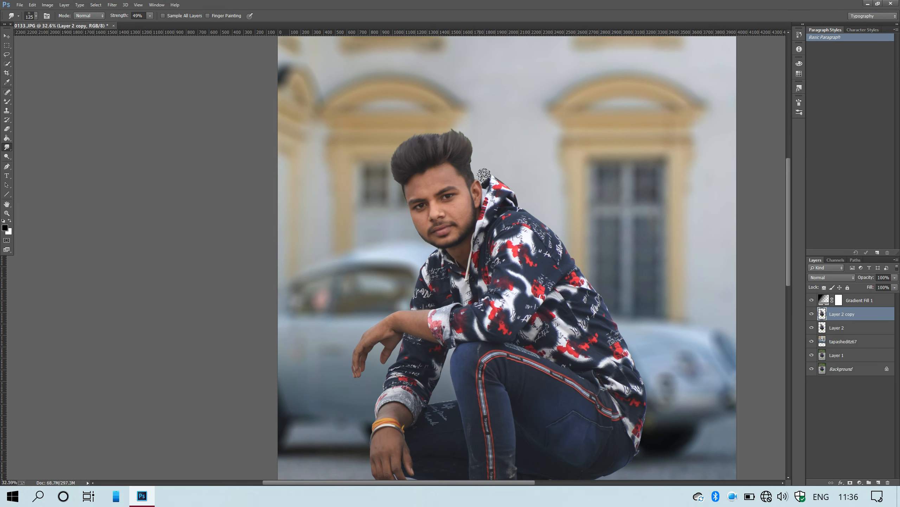
Step: Load the outline of the man on Layer 2 copy as a selection
scroll(496, 176, up, 9)
ctrl+click(823, 314)
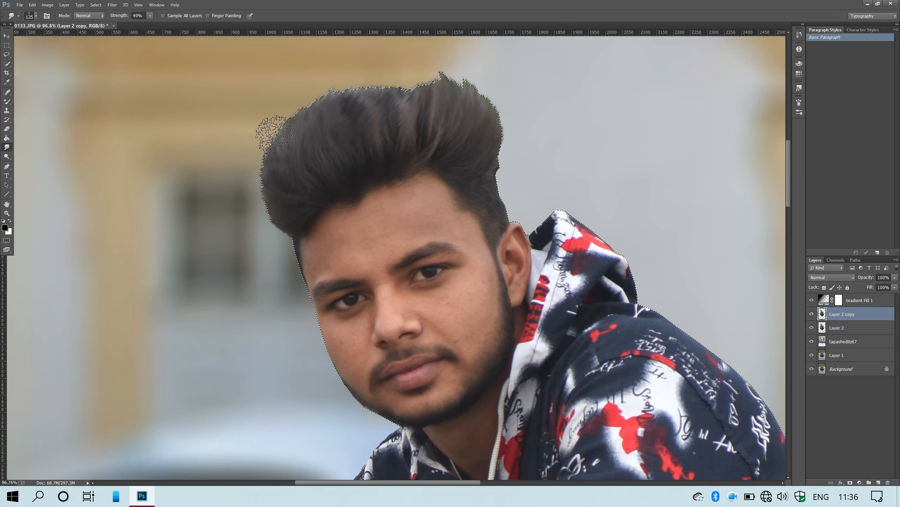
Step: Choose another Smudge brush tip and smooth the man's forehead skin at 49% strength, varying the brush size up to 100
right_click(351, 227)
double_click(407, 341)
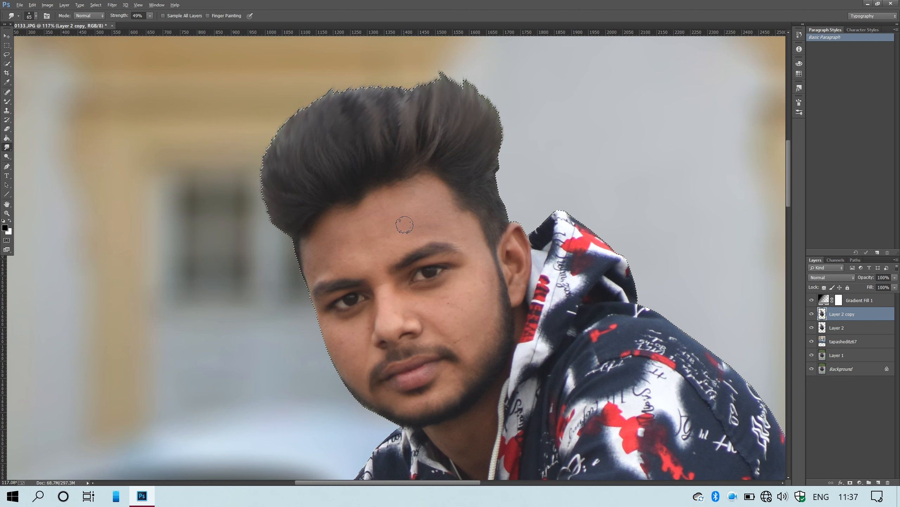
scroll(413, 218, up, 5)
mouse_move(381, 293)
mouse_down()
mouse_move(381, 163)
mouse_move(404, 176)
mouse_move(436, 235)
mouse_move(437, 163)
mouse_move(461, 150)
mouse_move(482, 174)
mouse_up()
key(bracketright)
key(bracketright)
mouse_move(463, 212)
mouse_down()
mouse_move(411, 181)
mouse_move(321, 257)
mouse_move(297, 242)
mouse_move(280, 301)
mouse_move(256, 237)
mouse_move(217, 289)
mouse_move(224, 311)
mouse_move(203, 318)
mouse_move(231, 241)
mouse_move(212, 335)
mouse_up()
key(bracketleft)
key(bracketleft)
key(bracketleft)
scroll(336, 211, down, 2)
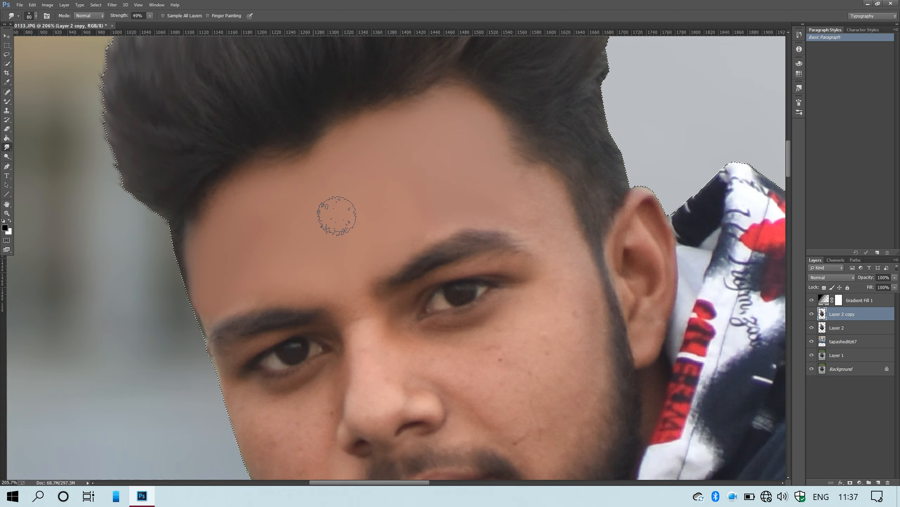
key(bracketright)
key(bracketright)
scroll(394, 124, right, 2)
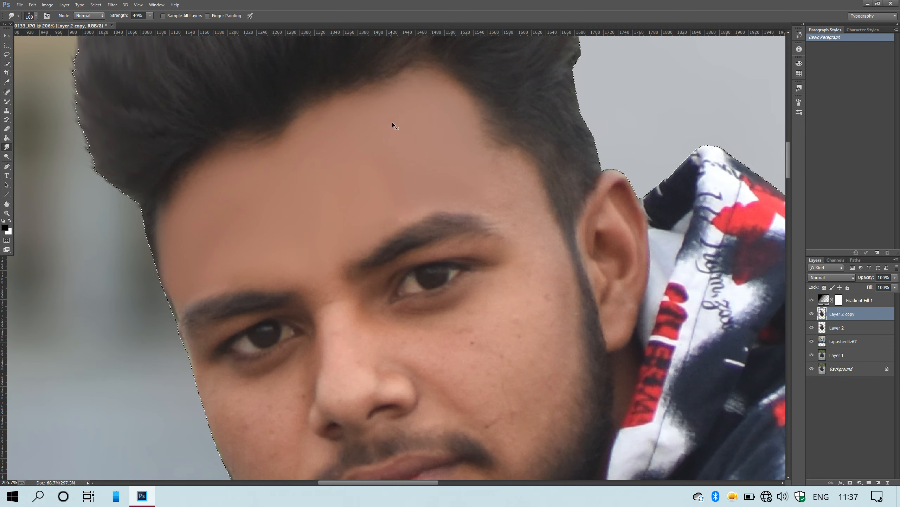
Step: Smooth the skin at the temple and along the sideburn beside the ear with brush sizes of 80 to 90
scroll(408, 129, down, 2)
key(bracketleft)
key(bracketleft)
key(bracketleft)
key(bracketleft)
drag(426, 139, 458, 158)
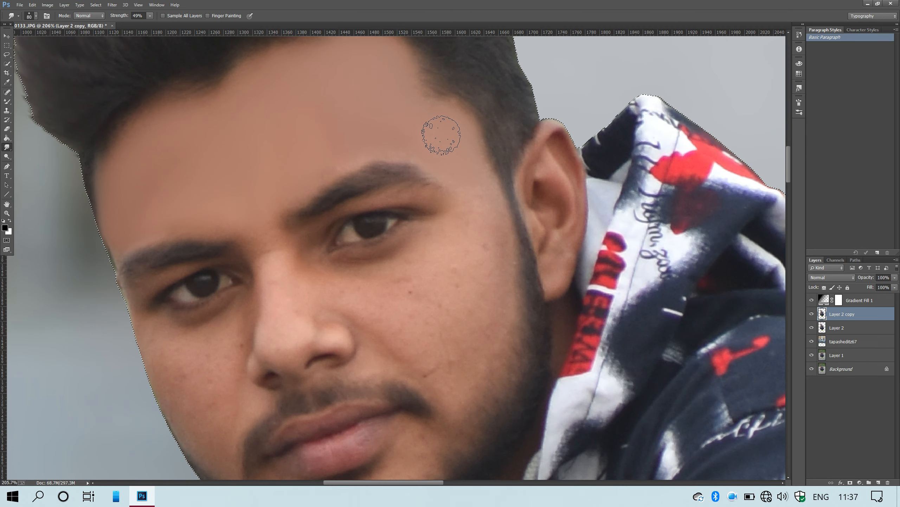
scroll(500, 257, down, 1)
key(bracketright)
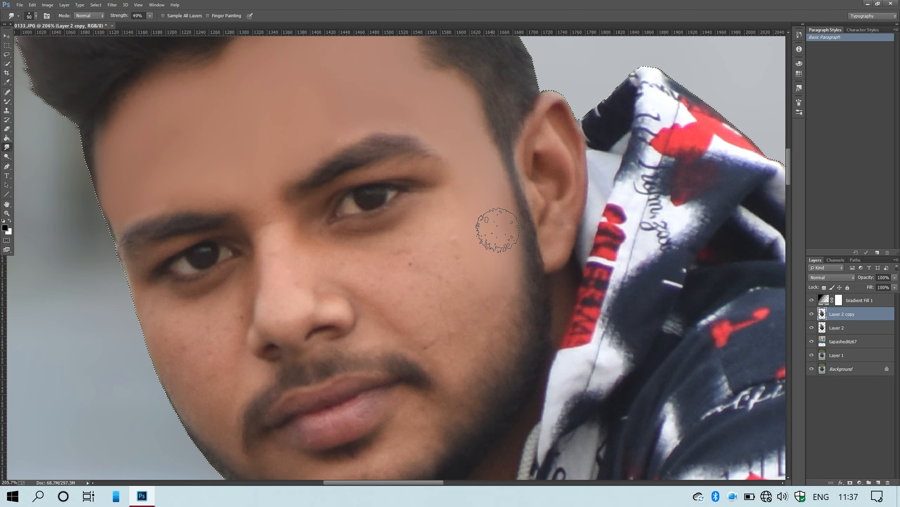
Step: Smooth the skin around the inner eye corners and the nose bridge with brush sizes of about 50 to 60
scroll(498, 229, down, 1)
key(bracketleft)
key(bracketleft)
key(bracketleft)
key(bracketleft)
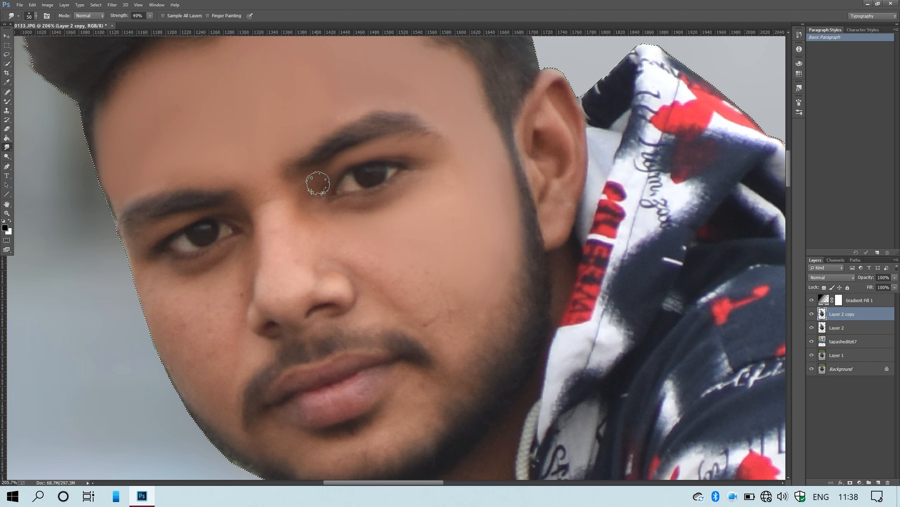
key(bracketright)
key(bracketright)
key(bracketright)
key(bracketleft)
key(bracketleft)
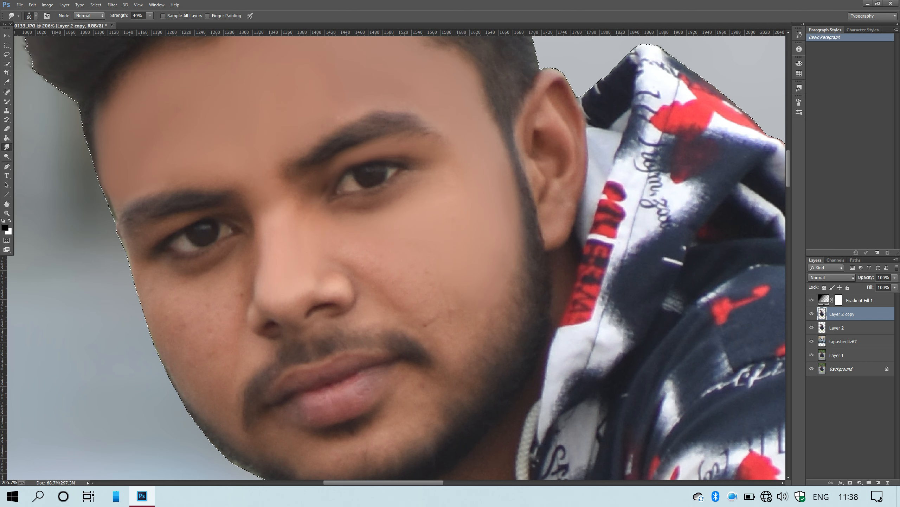
Step: Smudge away the blemishes on the ear-side cheek above the beard with brush sizes of 80 and 70
scroll(422, 211, down, 3)
key(bracketright)
key(bracketright)
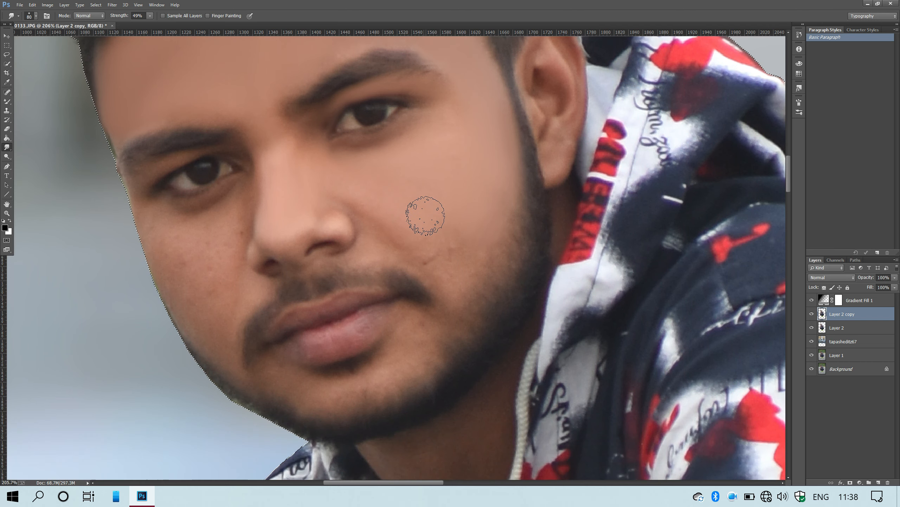
key(bracketright)
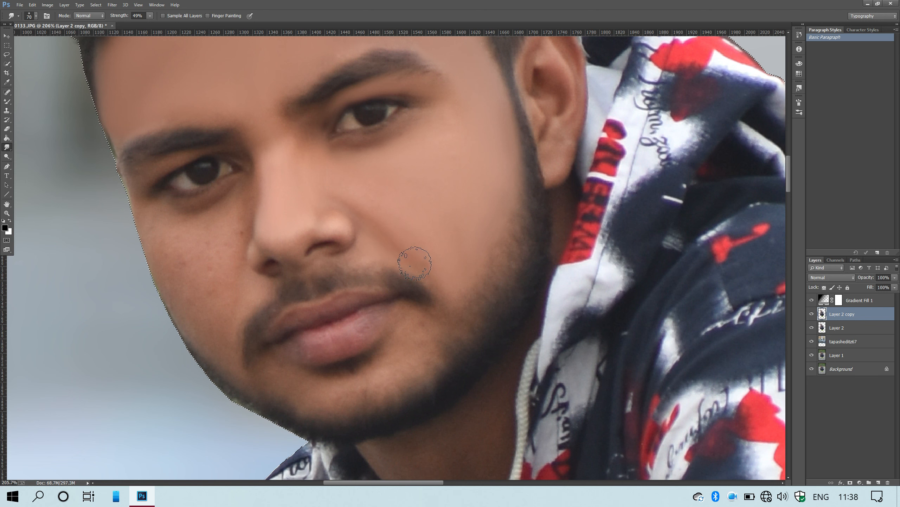
key(bracketleft)
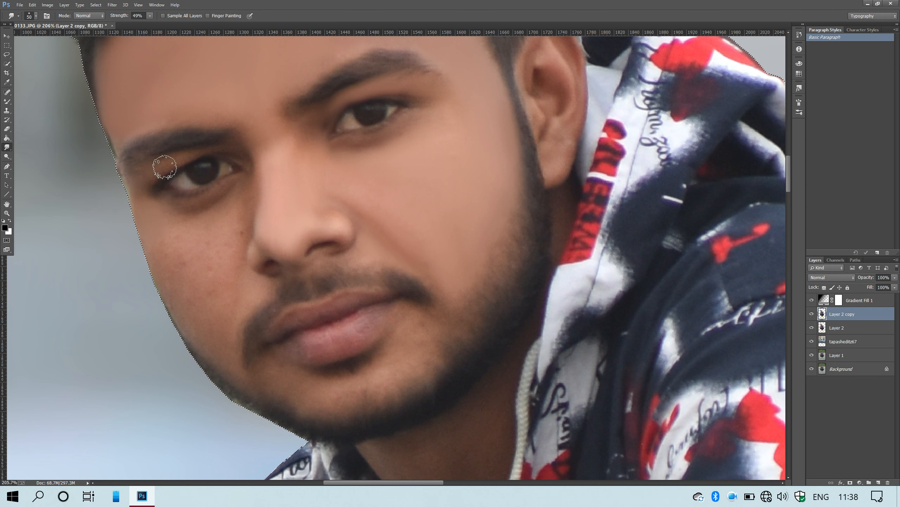
Step: Smooth the far cheek from below the eye down to the jawline, reducing the brush size to 60
key(bracketright)
key(bracketright)
key(bracketright)
key(bracketright)
key(bracketleft)
key(bracketleft)
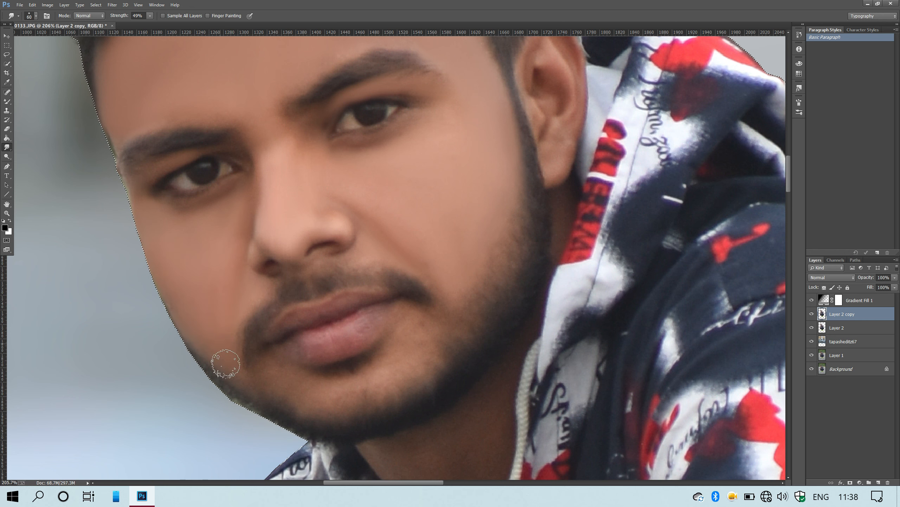
key(bracketleft)
key(bracketleft)
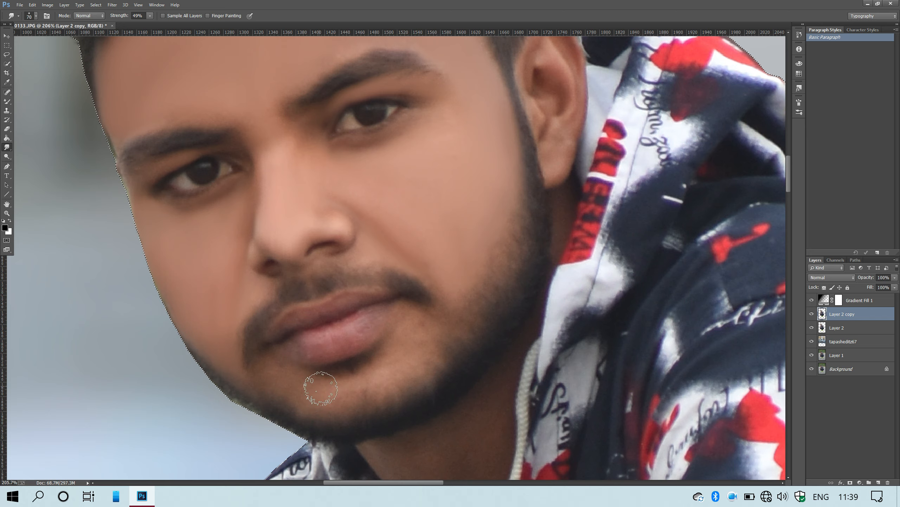
Step: Smooth the skin on the chin below the lips and on the neck with a 70 px Smudge brush
scroll(320, 388, down, 2)
key(bracketleft)
key(bracketleft)
key(bracketright)
key(bracketright)
key(bracketright)
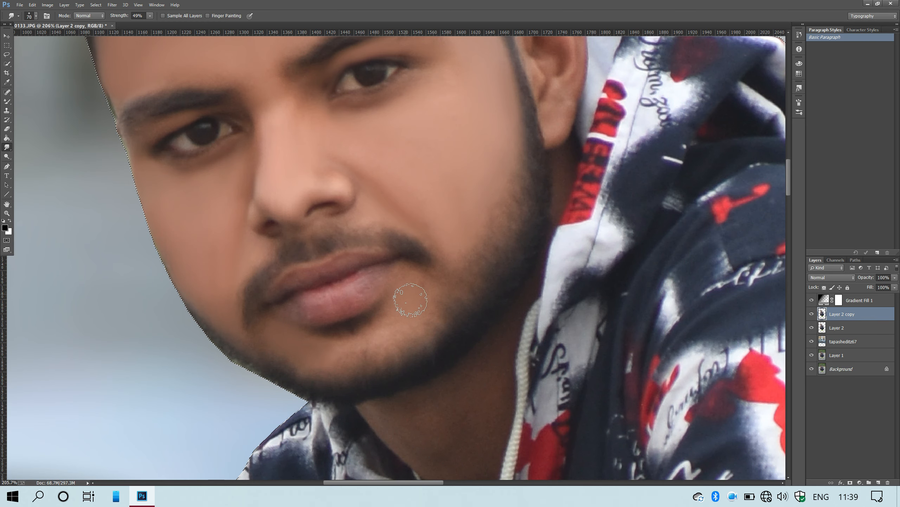
scroll(360, 343, down, 5)
drag(489, 103, 373, 140)
scroll(373, 139, up, 5)
Step: Lower the Smudge strength to 22% and smooth the skin of the ear with brush sizes from 50 down to 35
key(bracketright)
key(bracketright)
drag(150, 16, 140, 24)
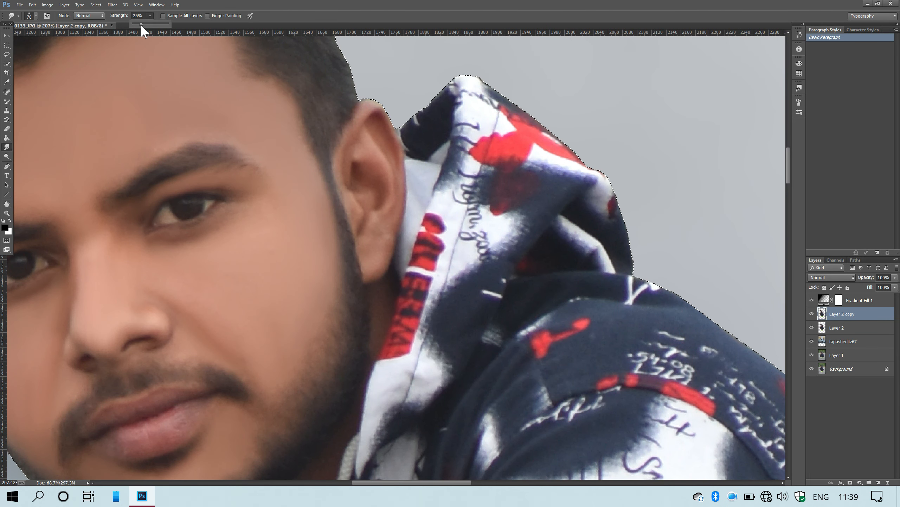
key(bracketleft)
key(bracketleft)
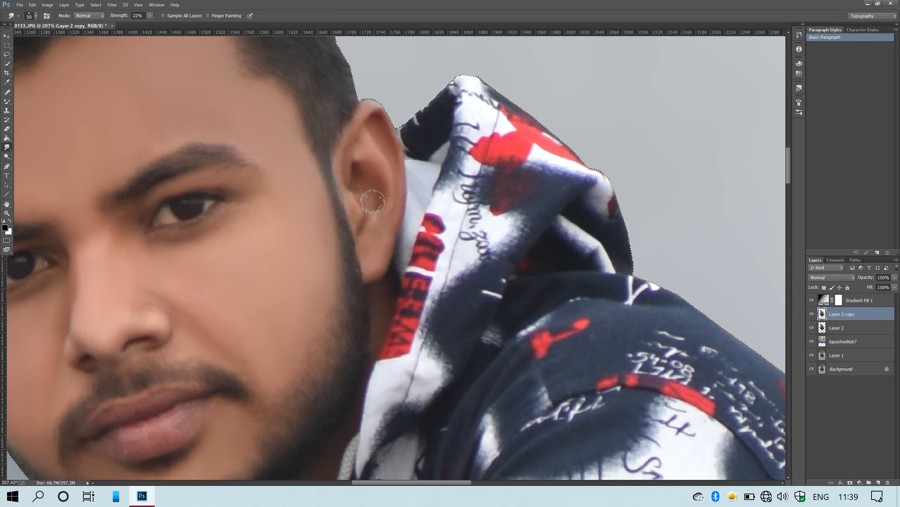
key(bracketleft)
key(bracketleft)
key(bracketleft)
scroll(376, 141, down, 1)
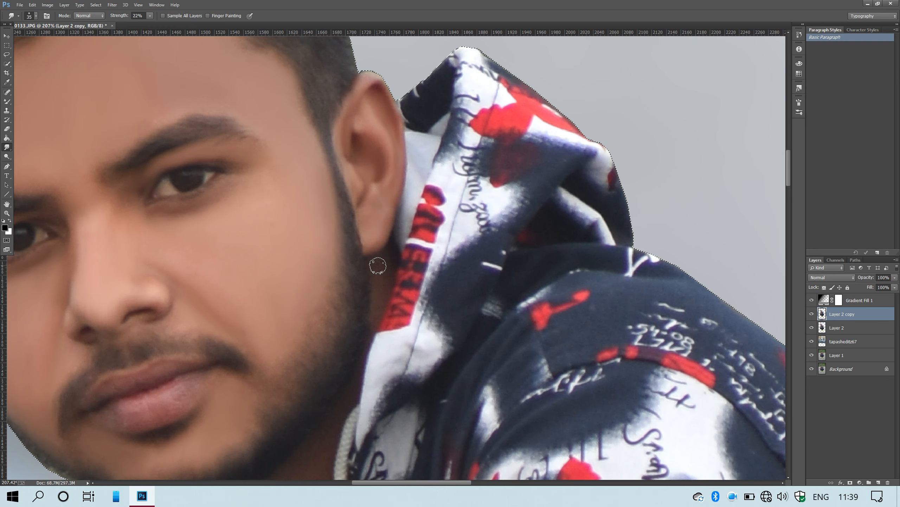
Step: Smooth the shaded neck skin inside the hoodie collar with a brush size of 100
scroll(243, 241, down, 2)
key(bracketright)
key(bracketright)
key(bracketright)
key(bracketright)
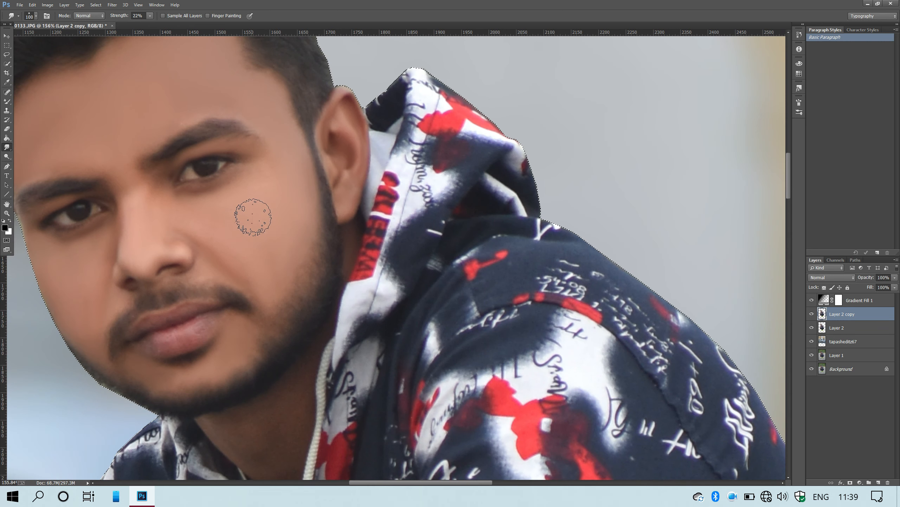
scroll(297, 225, down, 1)
scroll(297, 225, down, 5)
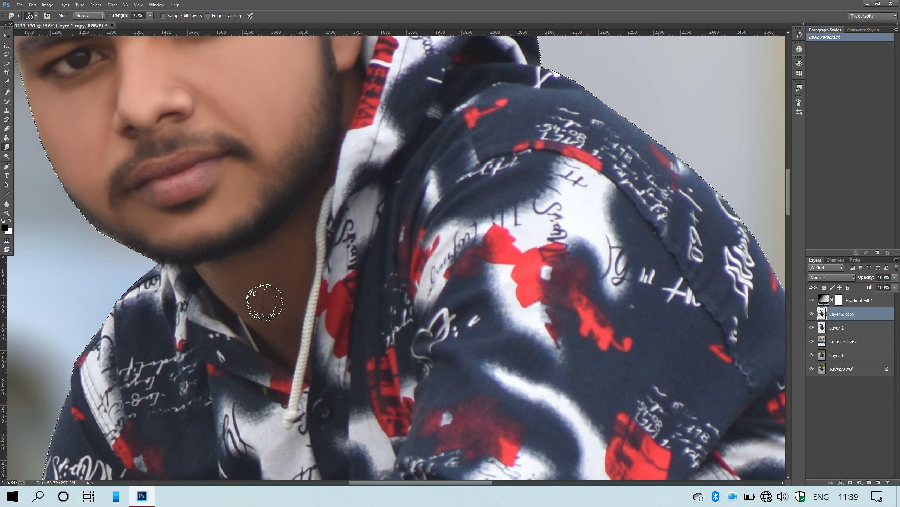
scroll(268, 302, down, 6)
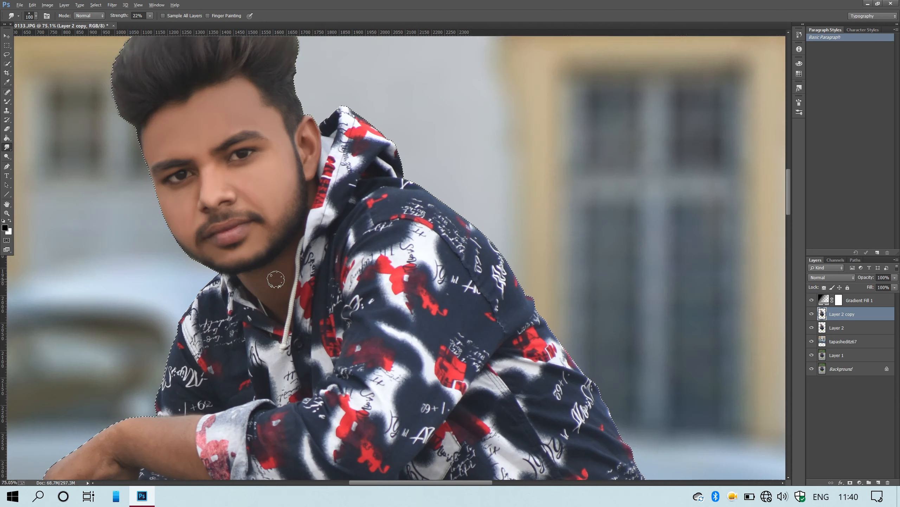
Step: Smooth the skin of the raised forearm next to the rolled-up sleeve cuff with the Smudge tool
scroll(227, 308, down, 3)
scroll(168, 323, left, 2)
scroll(168, 324, left, 1)
scroll(168, 324, down, 3)
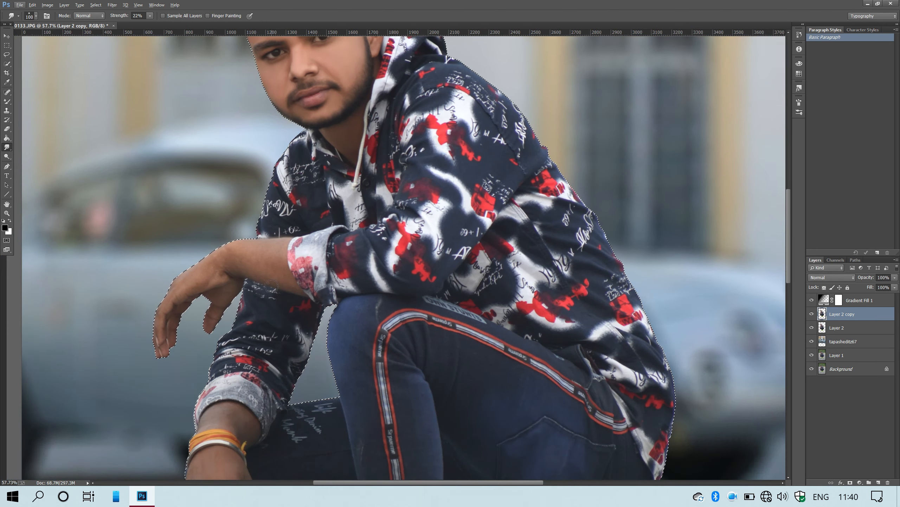
scroll(261, 252, up, 7)
key(bracketleft)
key(bracketleft)
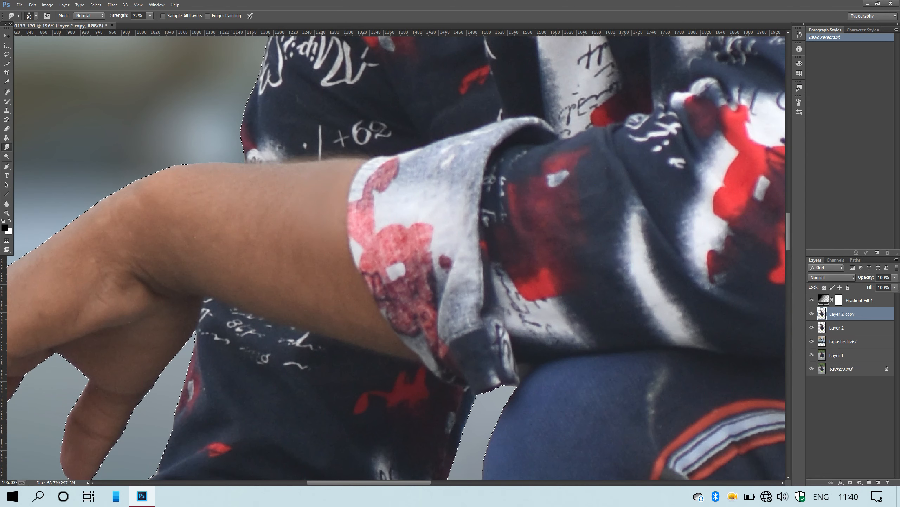
key(bracketright)
key(bracketright)
mouse_move(269, 190)
mouse_down()
mouse_move(150, 235)
mouse_move(195, 265)
mouse_up()
Step: Smooth the wrist, back and fingers of the raised hand, varying the brush size between 150 and 80
scroll(197, 265, left, 6)
scroll(197, 266, down, 2)
key(bracketleft)
mouse_move(354, 193)
mouse_down()
mouse_move(415, 154)
mouse_move(413, 219)
mouse_move(432, 189)
mouse_move(382, 183)
mouse_move(250, 268)
mouse_up()
key(bracketright)
key(bracketright)
scroll(346, 228, down, 3)
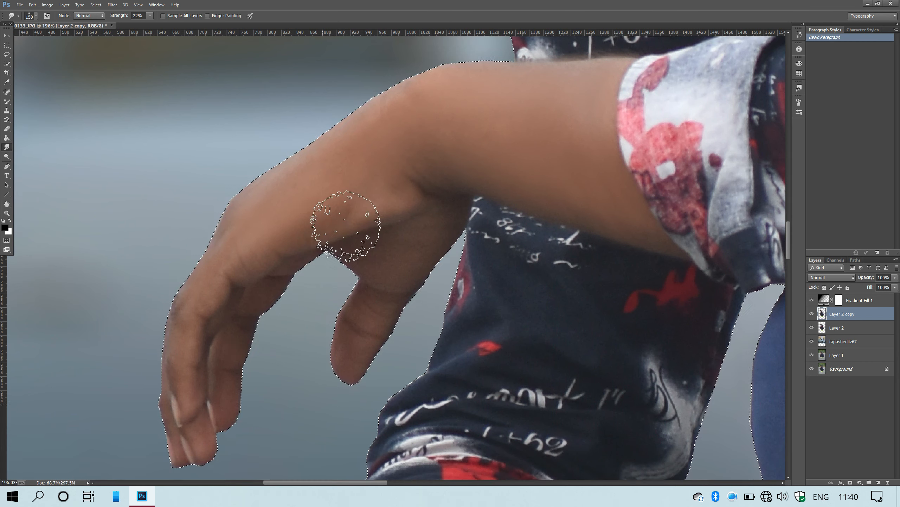
key(bracketleft)
key(bracketleft)
key(bracketleft)
key(bracketleft)
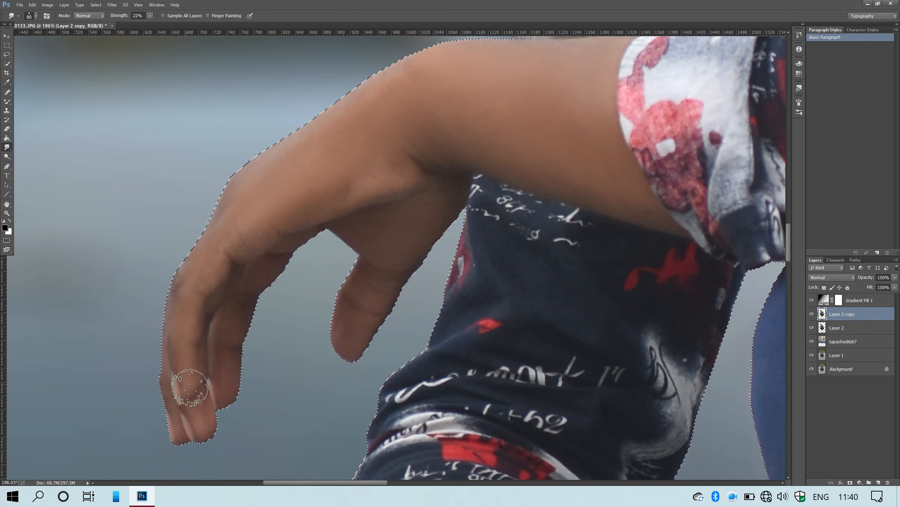
Step: Smooth the lower wrist between the sleeve cuff and the orange thread bracelet, enlarging the brush to 125
scroll(212, 199, down, 4)
scroll(270, 209, down, 5)
scroll(279, 208, up, 5)
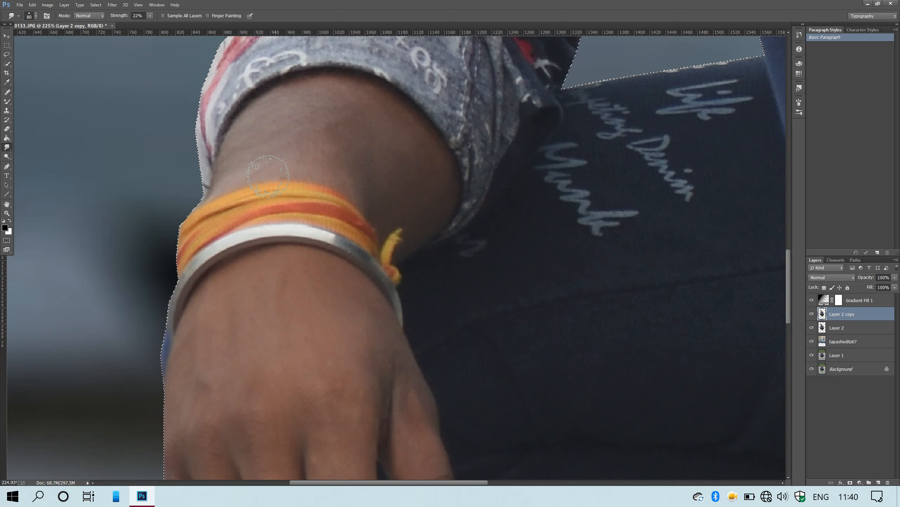
scroll(278, 207, down, 1)
key(bracketright)
key(bracketright)
key(bracketright)
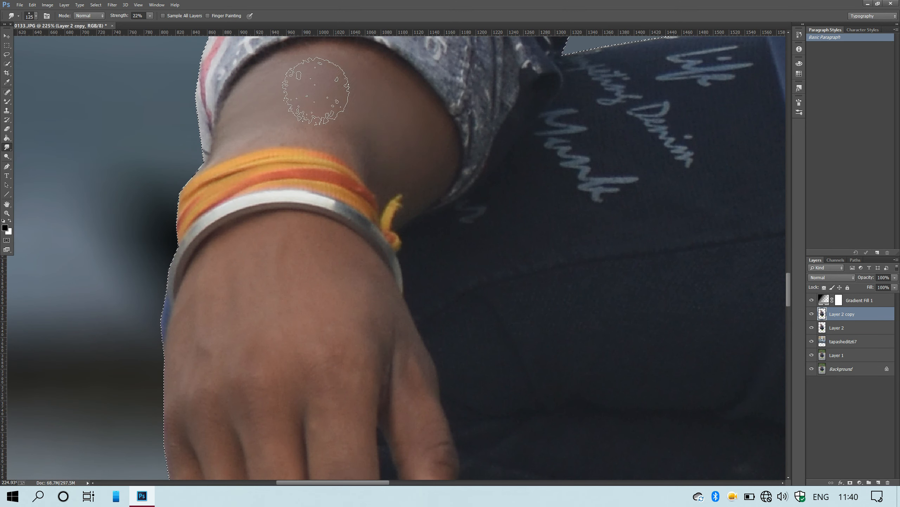
Step: Smooth the back and fingers of the lower hand below the metal bangle, with a smaller brush for the fingers
scroll(287, 181, down, 4)
scroll(334, 395, down, 5)
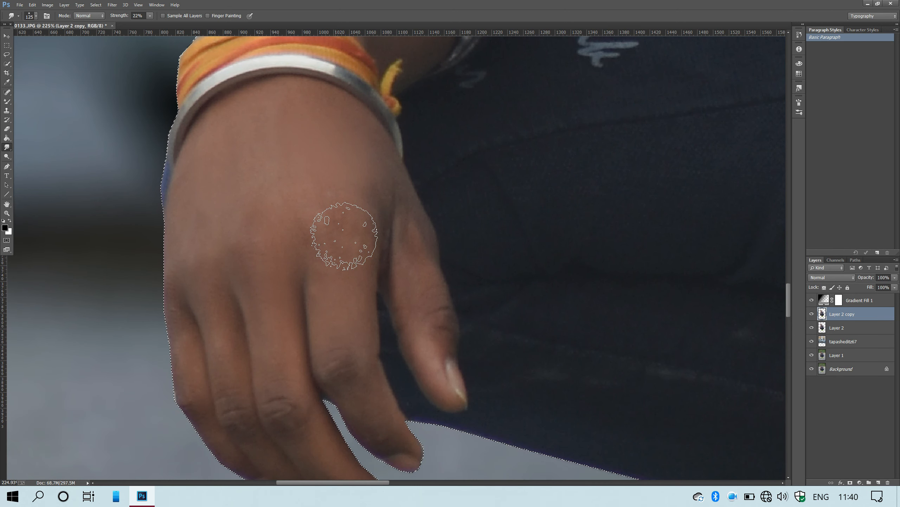
key(bracketleft)
key(bracketleft)
scroll(411, 270, down, 20)
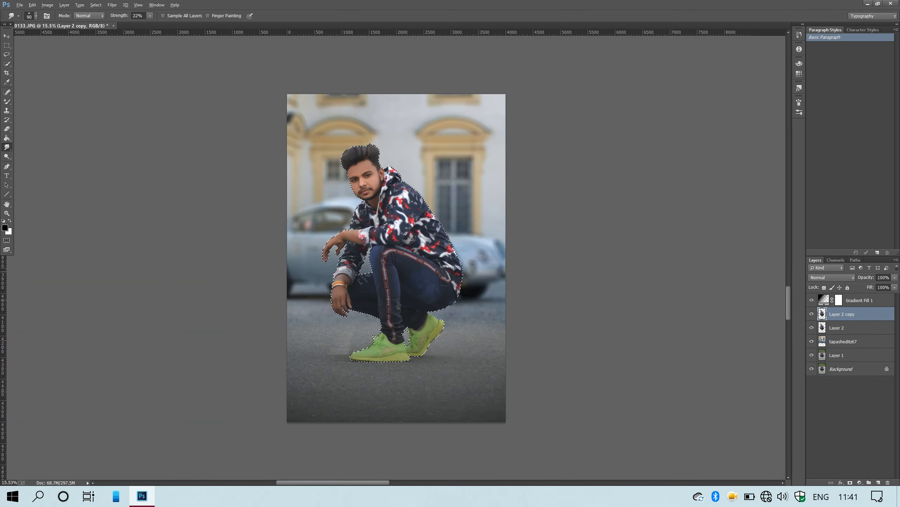
Step: Deselect the man's outline and flatten all layers into one background image
scroll(410, 271, up, 3)
scroll(410, 271, down, 2)
right_click(859, 301)
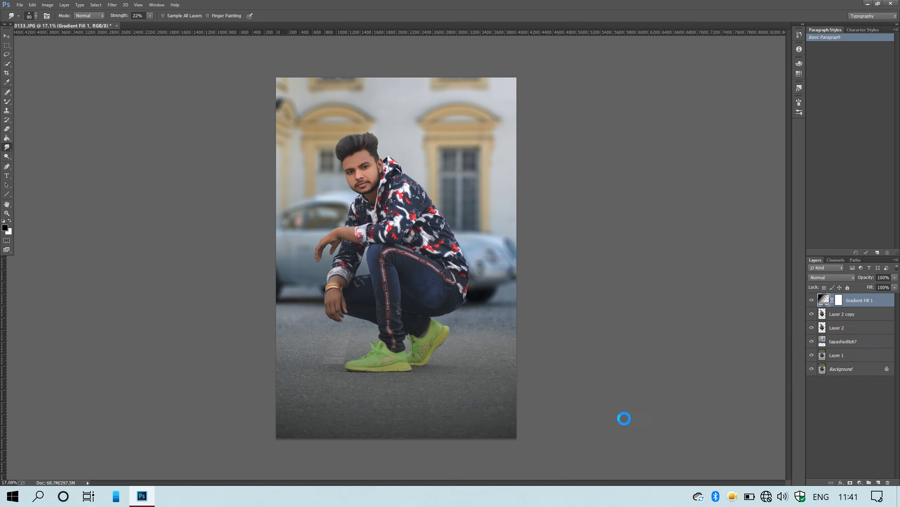
click(625, 422)
Step: Apply the Camera Raw filter with the Nl edits Yellow preset and saturation of Yellows +100, Greens -22 and Aquas -39
click(112, 5)
click(165, 81)
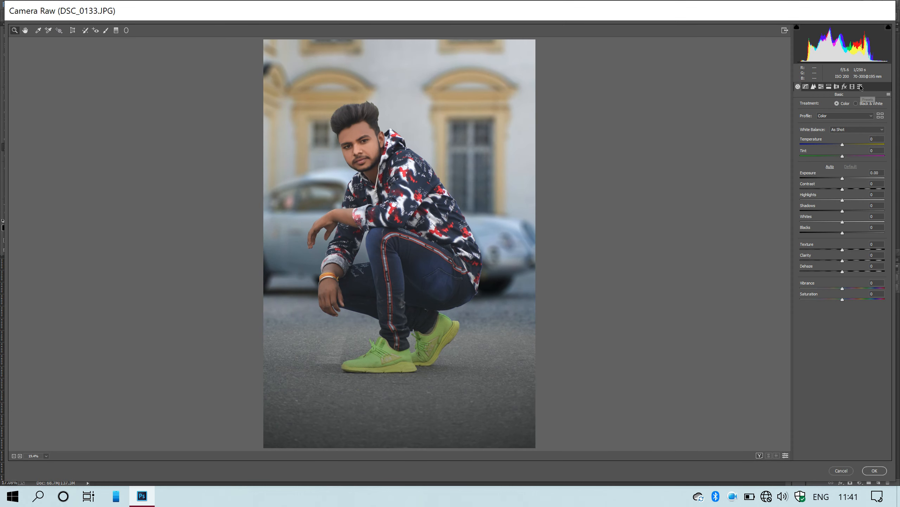
click(859, 87)
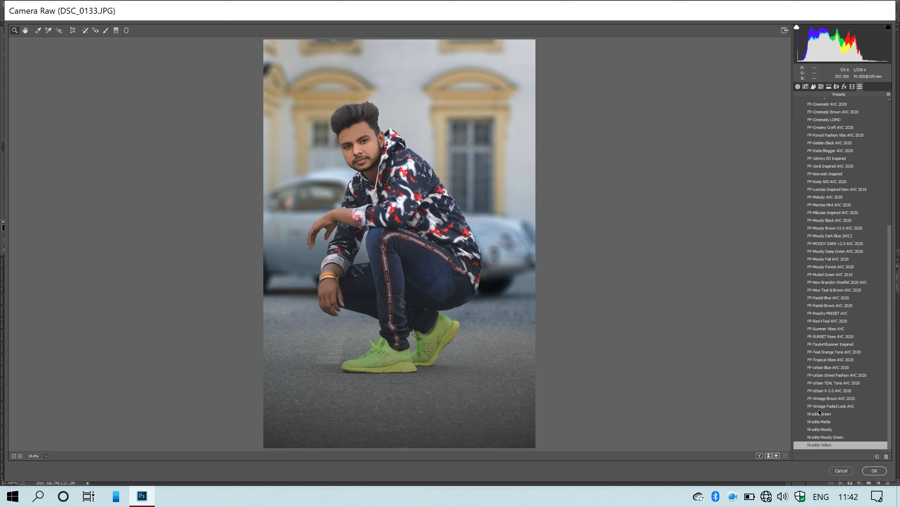
click(821, 87)
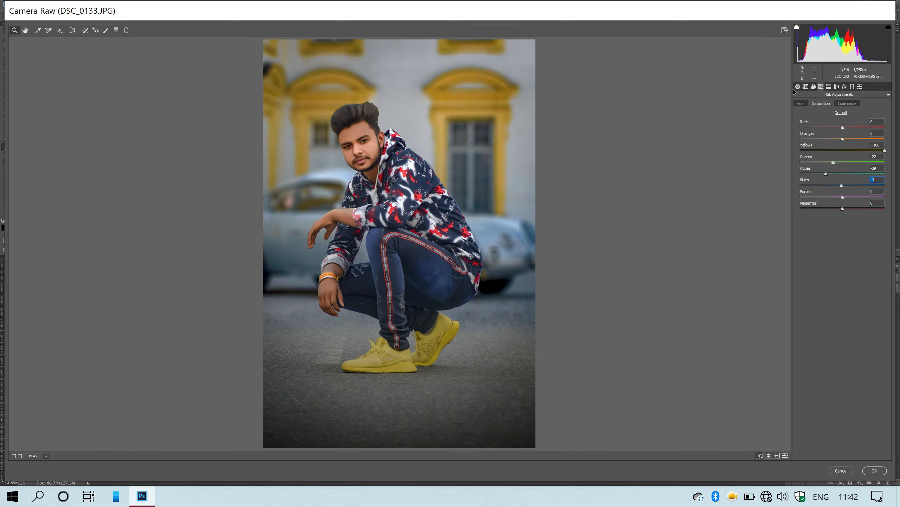
click(874, 470)
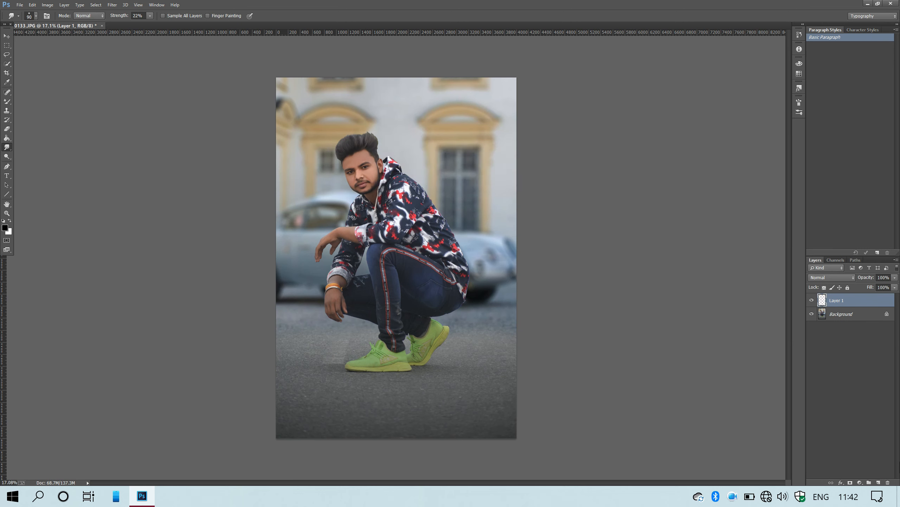
Step: Toggle Layer 1's visibility to compare the colour grading, and merge it down into the Background
click(814, 300)
click(813, 300)
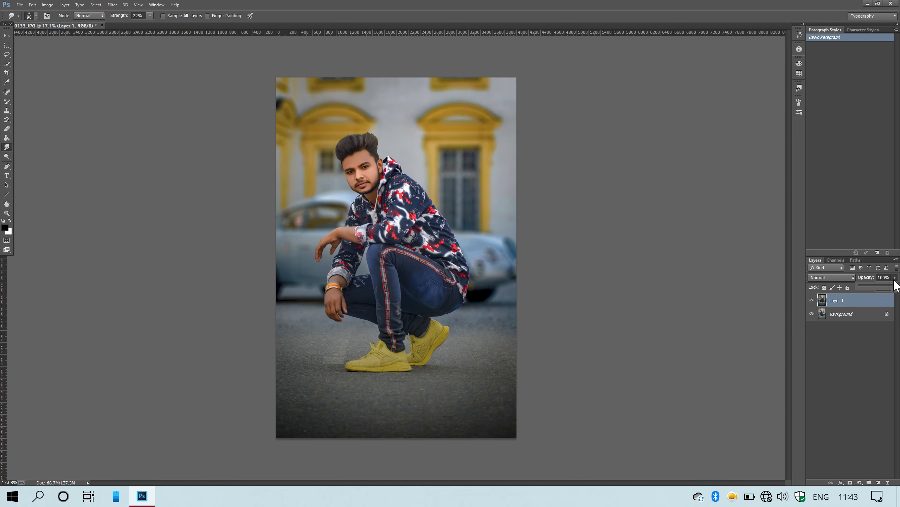
key(ctrl+e)
Step: Duplicate the merged image and scale the copy down to about 98.4% around its centre
key(ctrl+j)
key(ctrl+t)
drag(277, 78, 279, 80)
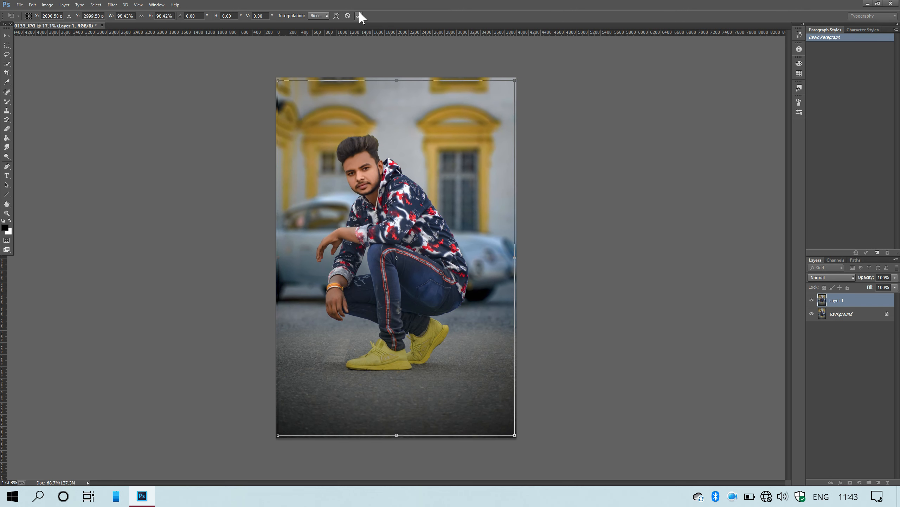
key(Return)
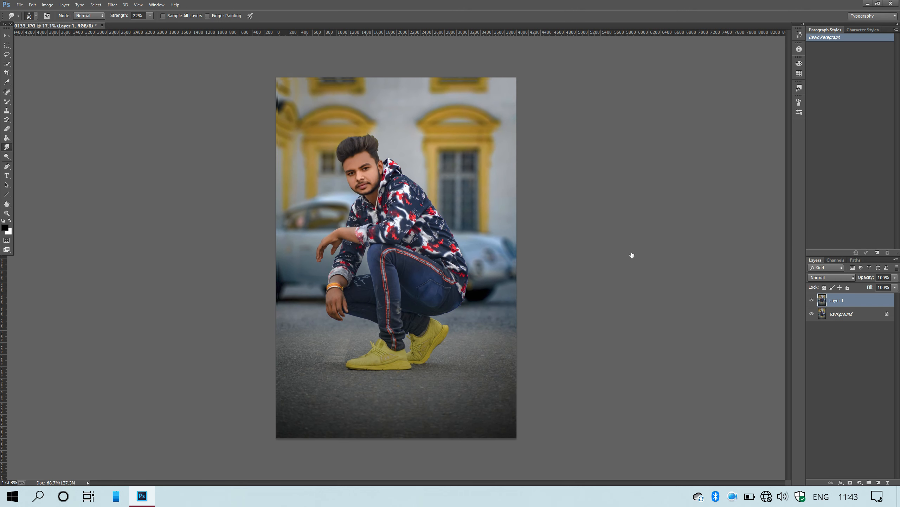
Step: Add a white Stroke positioned inside the edges of Layer 1 and increase its width to form a visible frame
double_click(822, 302)
click(635, 65)
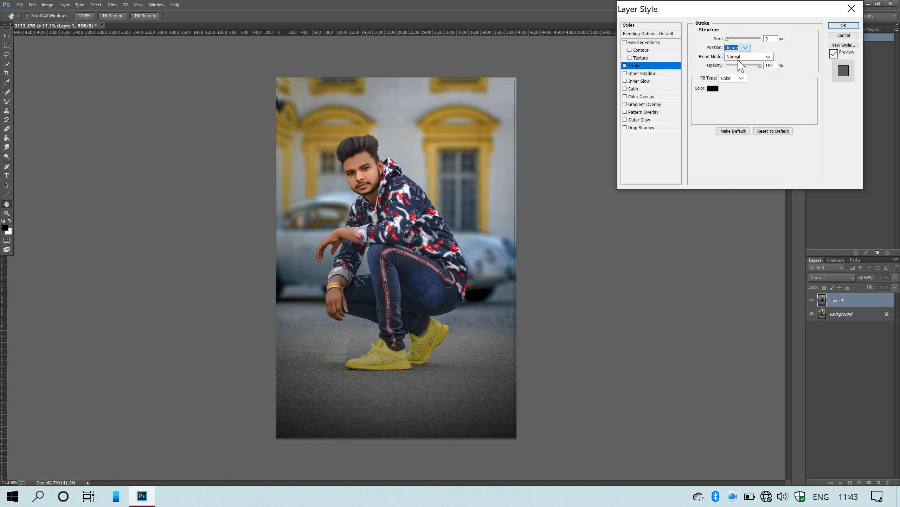
click(713, 89)
click(360, 140)
click(523, 135)
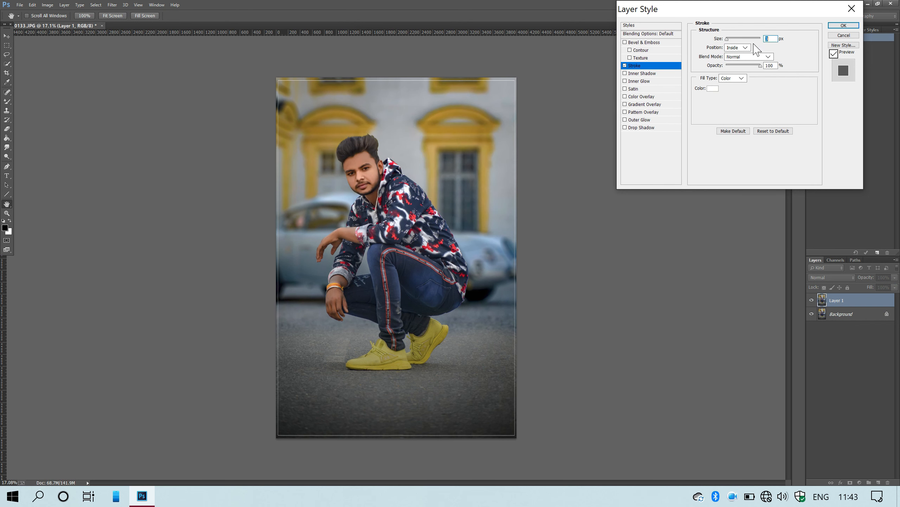
key(Up)
key(Up)
key(Up)
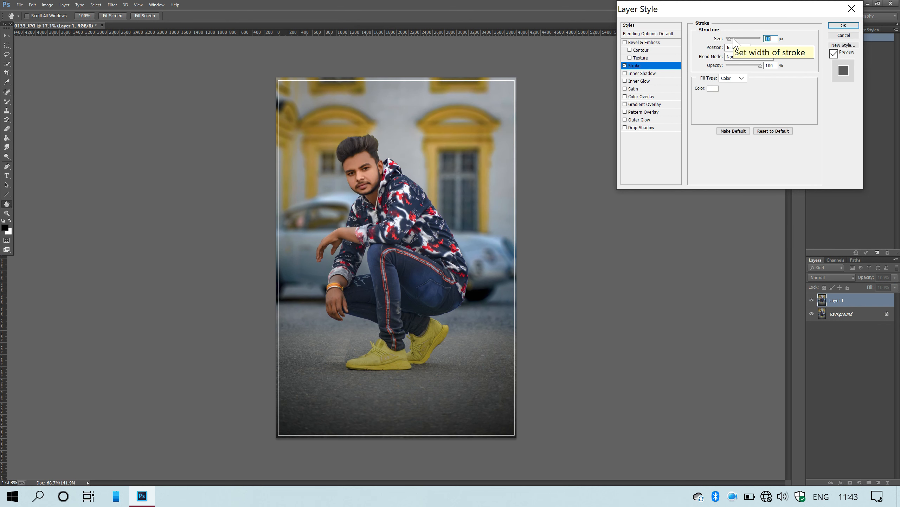
click(844, 25)
Step: Apply a Box Blur with a radius of 1564 pixels to the Background layer behind the framed picture
click(851, 327)
click(112, 4)
mouse_move(149, 160)
click(339, 245)
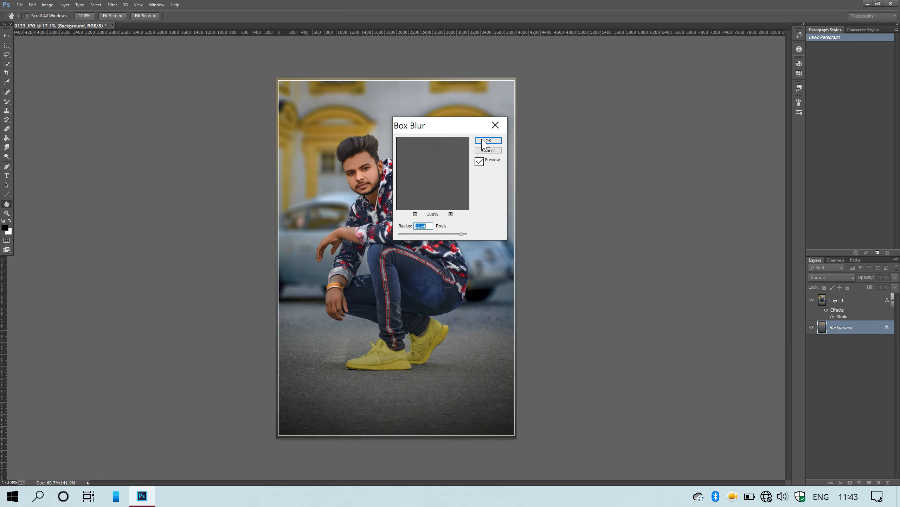
click(487, 140)
key(r)
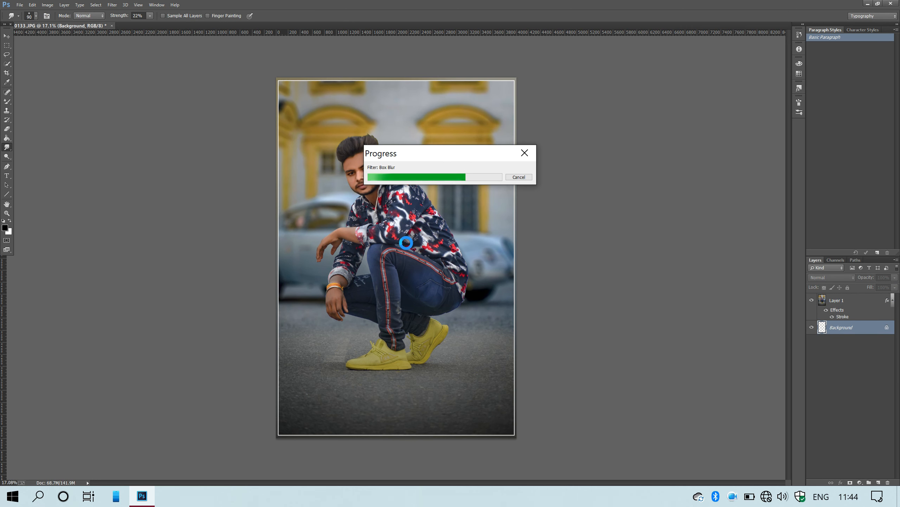
Step: Flatten the framed Layer 1 and the blurred Background into a single layer
scroll(406, 243, up, 1)
right_click(860, 300)
click(625, 422)
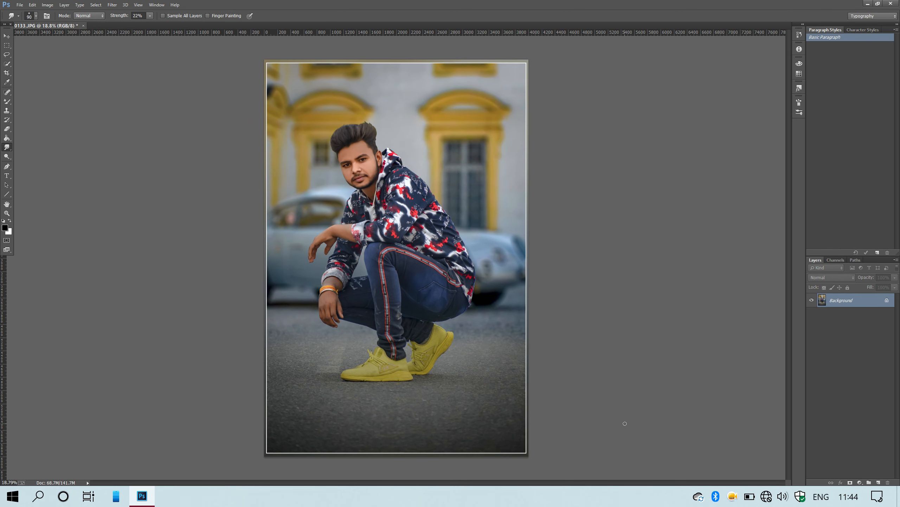
scroll(529, 424, up, 3)
scroll(530, 424, down, 2)
scroll(343, 154, up, 4)
scroll(342, 153, down, 3)
scroll(342, 154, up, 3)
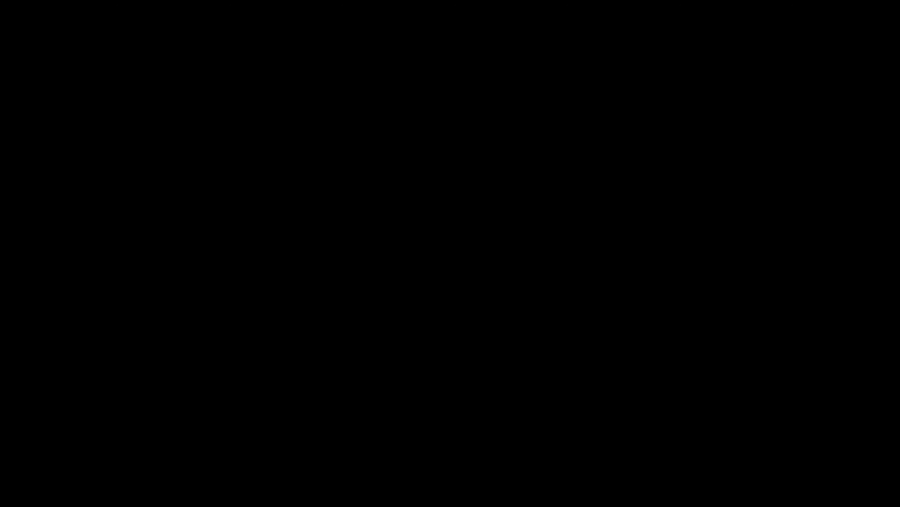